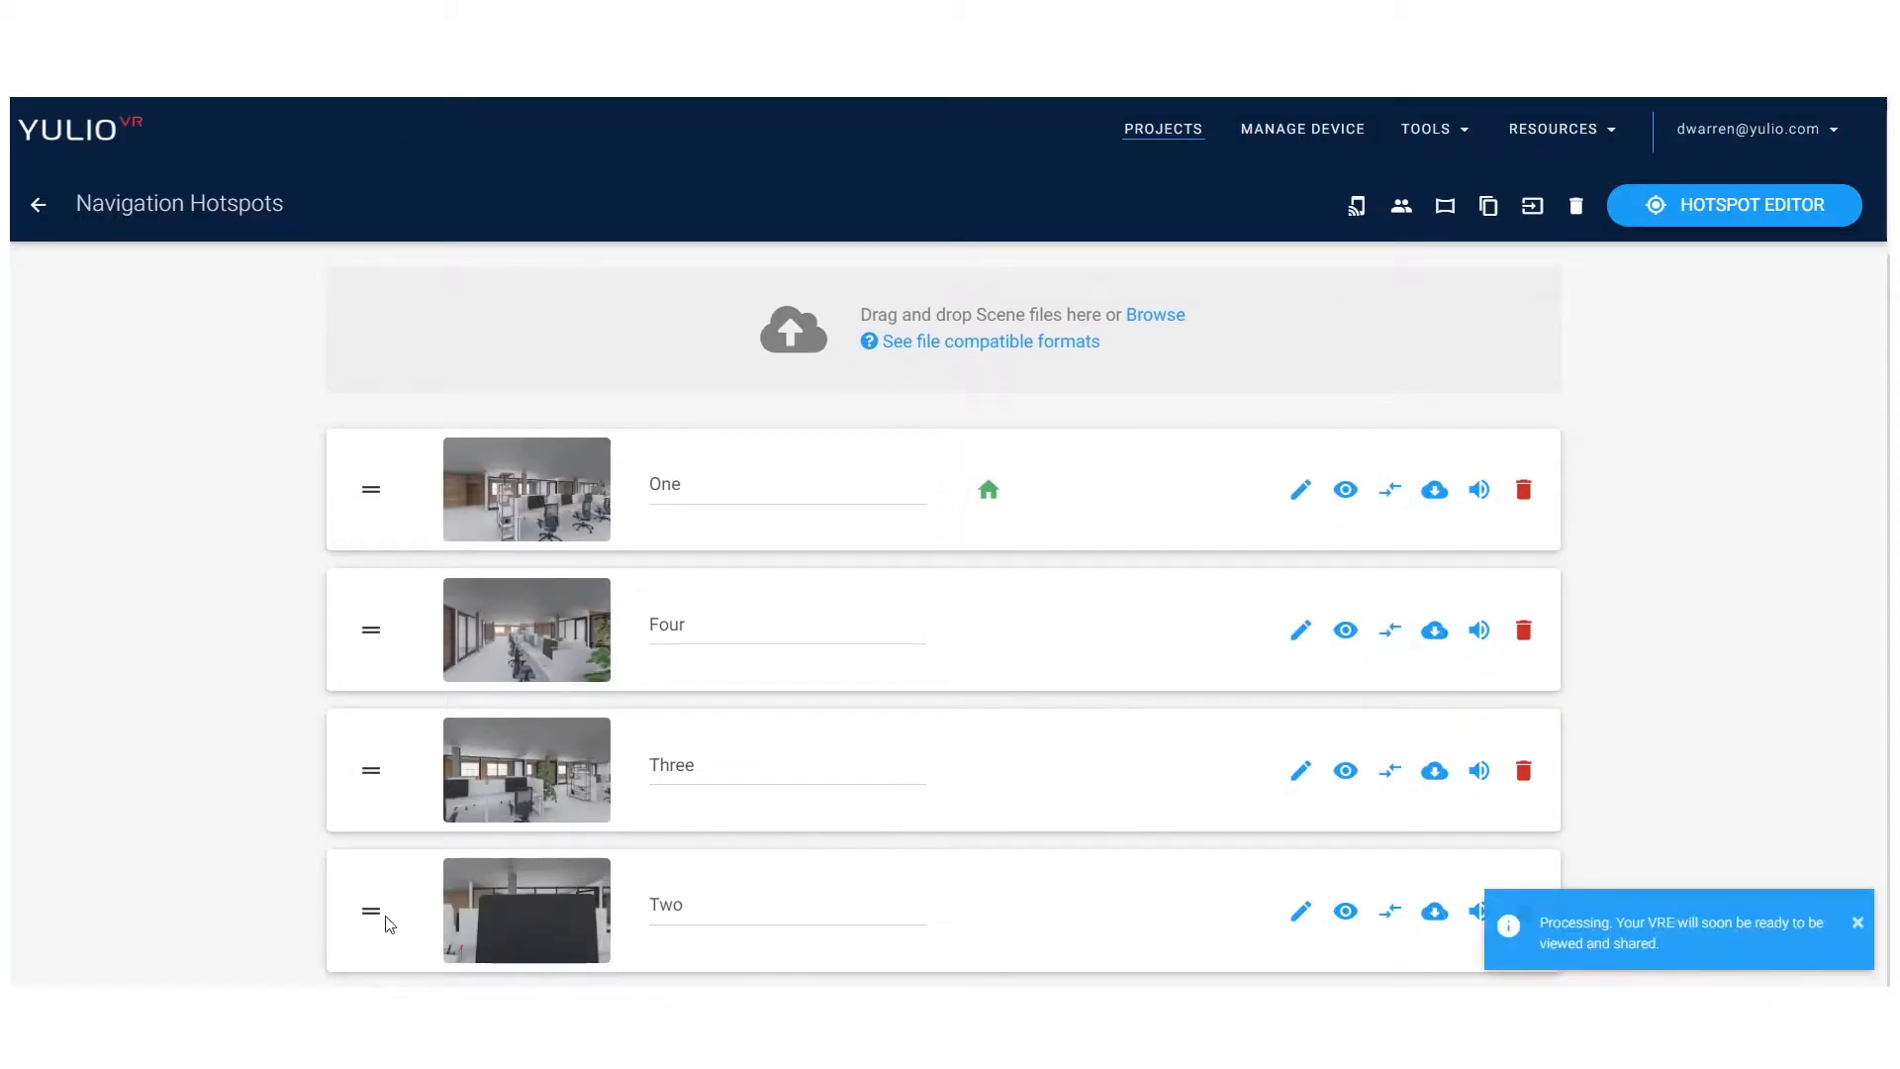
- Reorder the project's scenes so Two comes directly after One, and open the hotspot editor
left_click_drag(373, 918, 361, 626)
left_click_drag(371, 935, 284, 750)
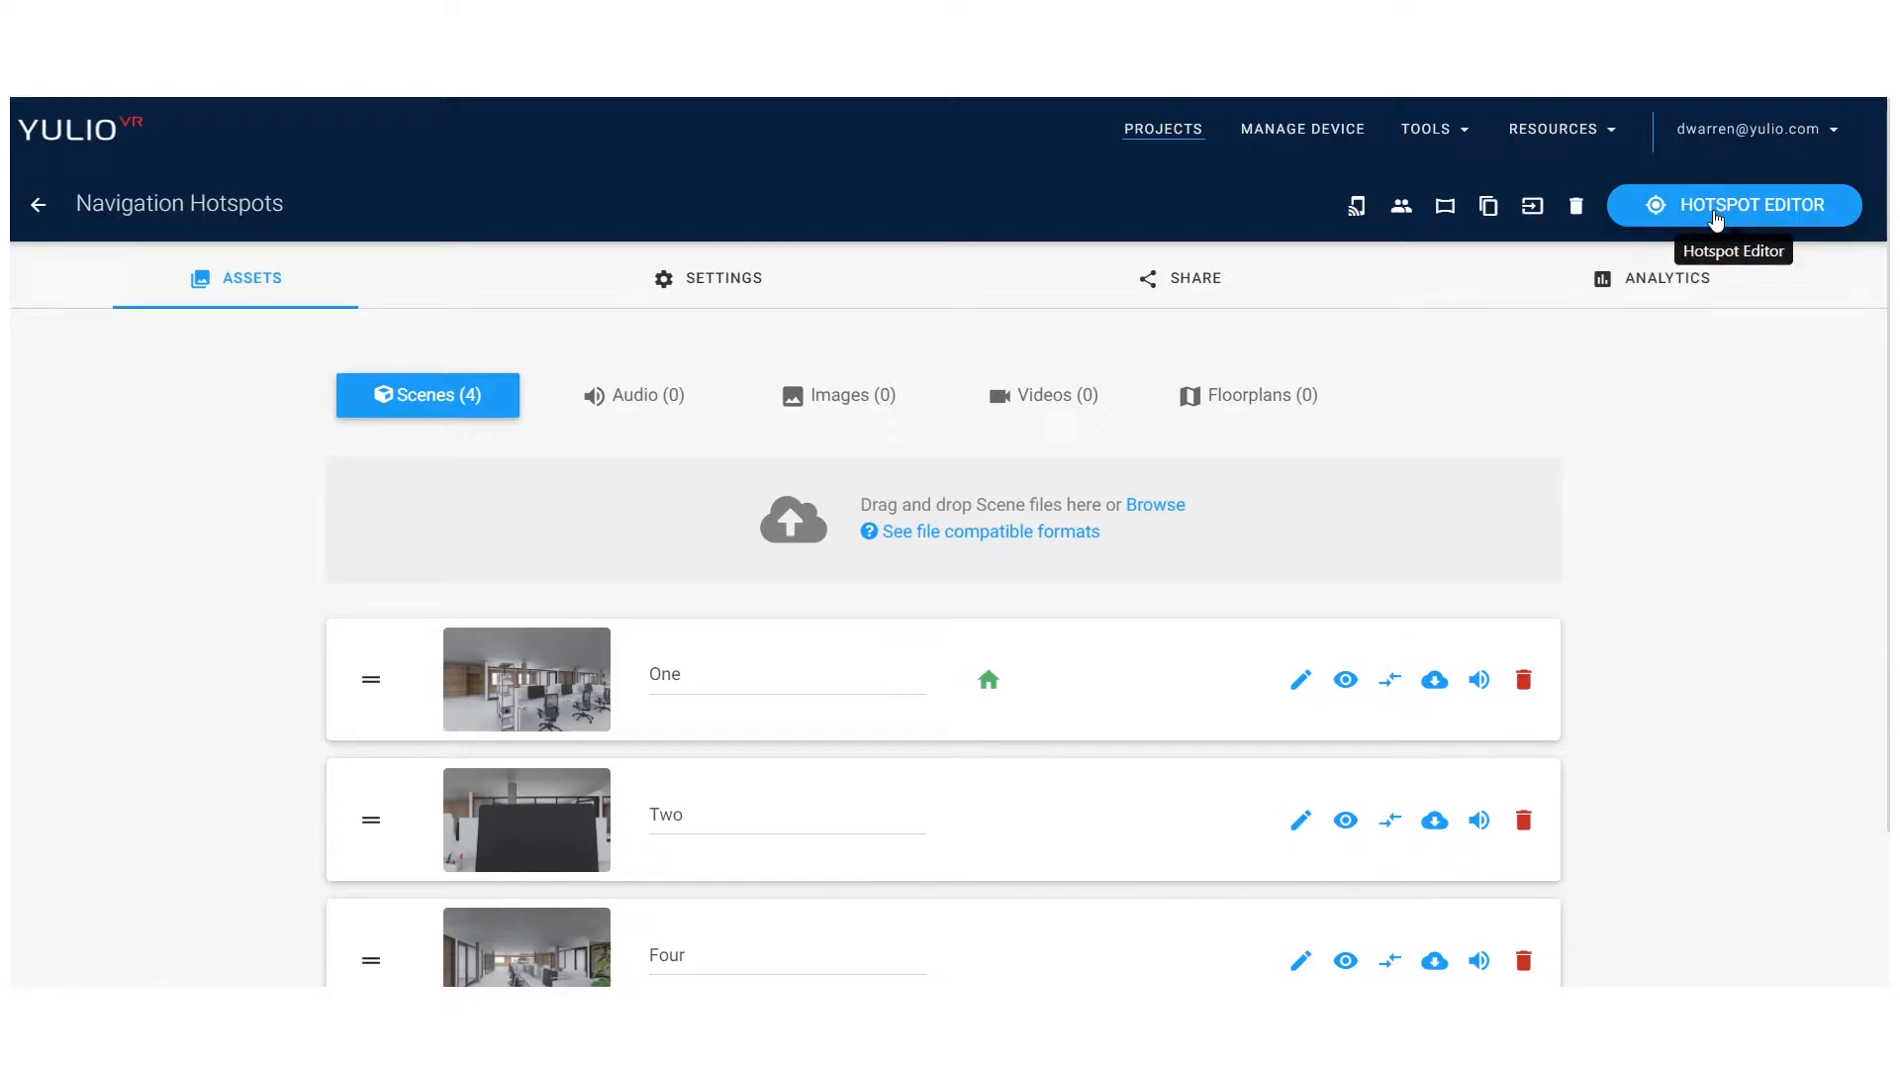
left_click(1717, 216)
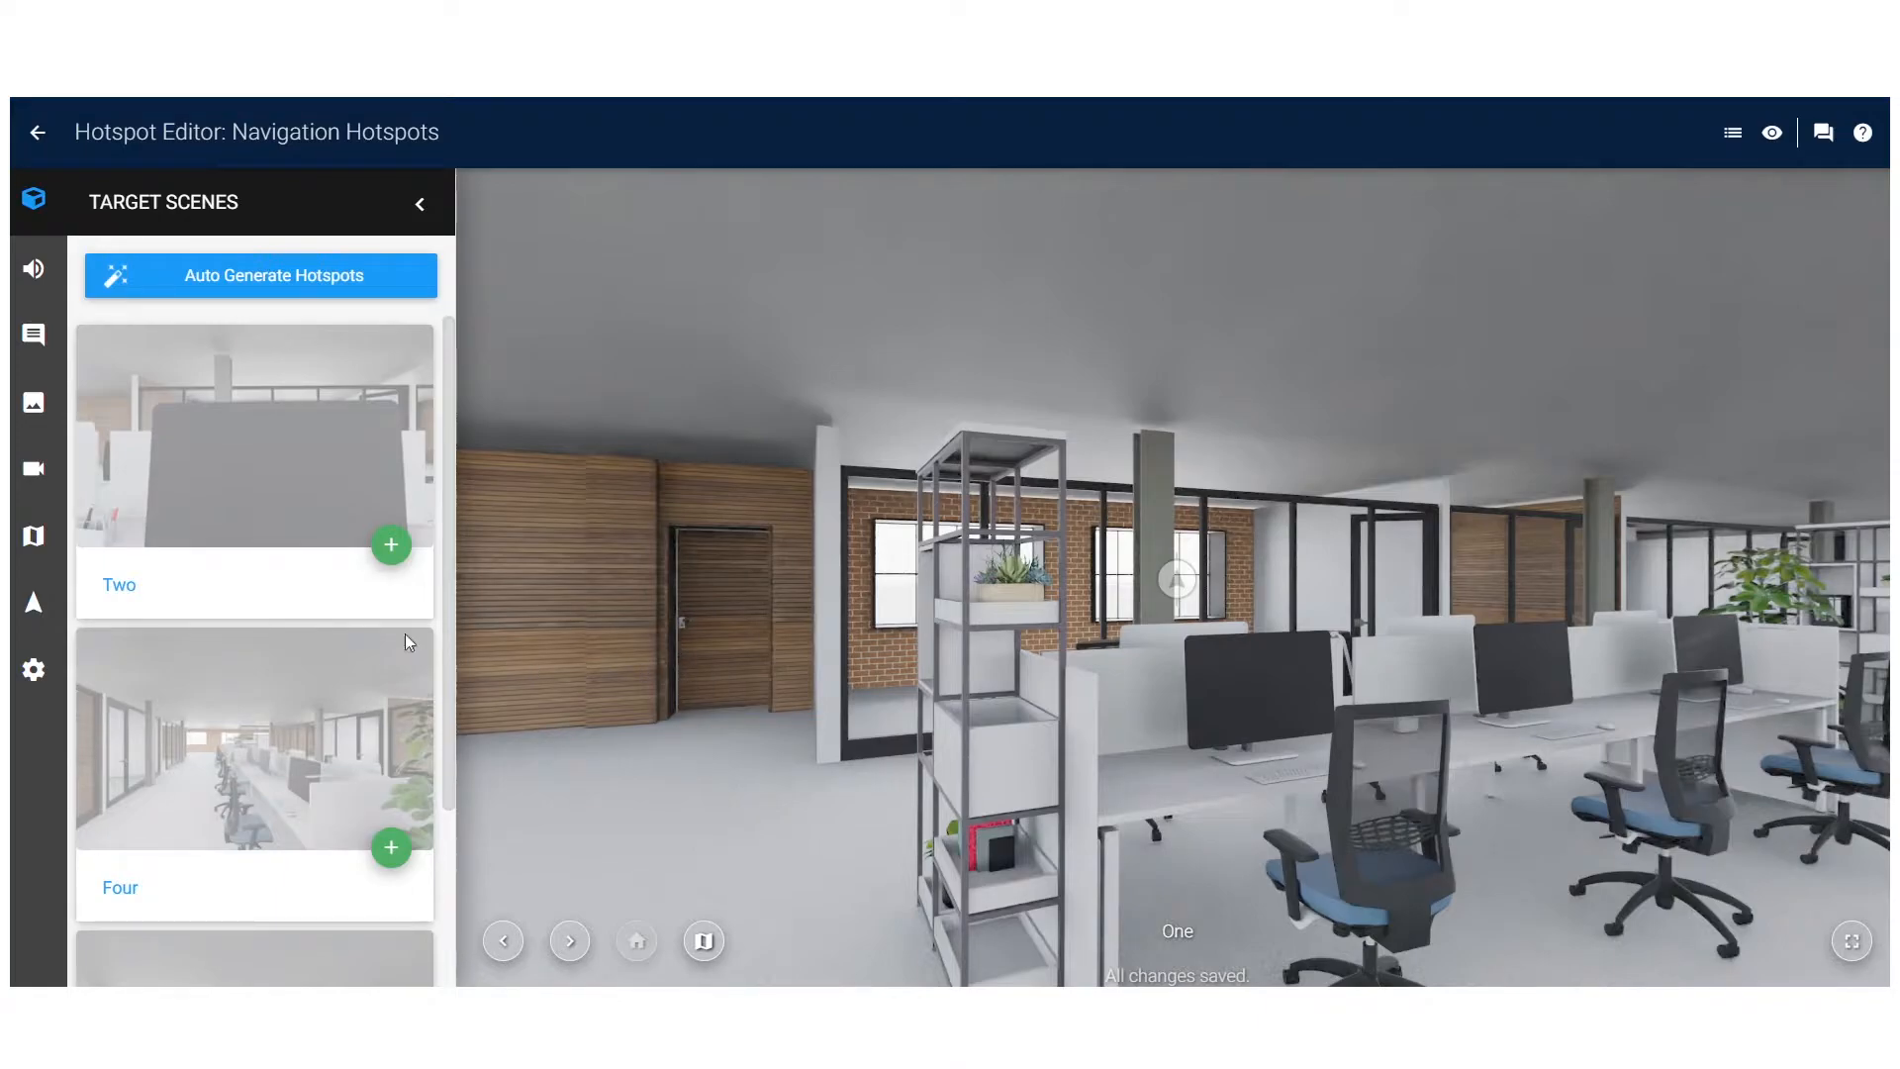
- In scene One, place a navigation hotspot to scene Two and reposition it at the middle desk chair
scroll(332, 493, "down", 3)
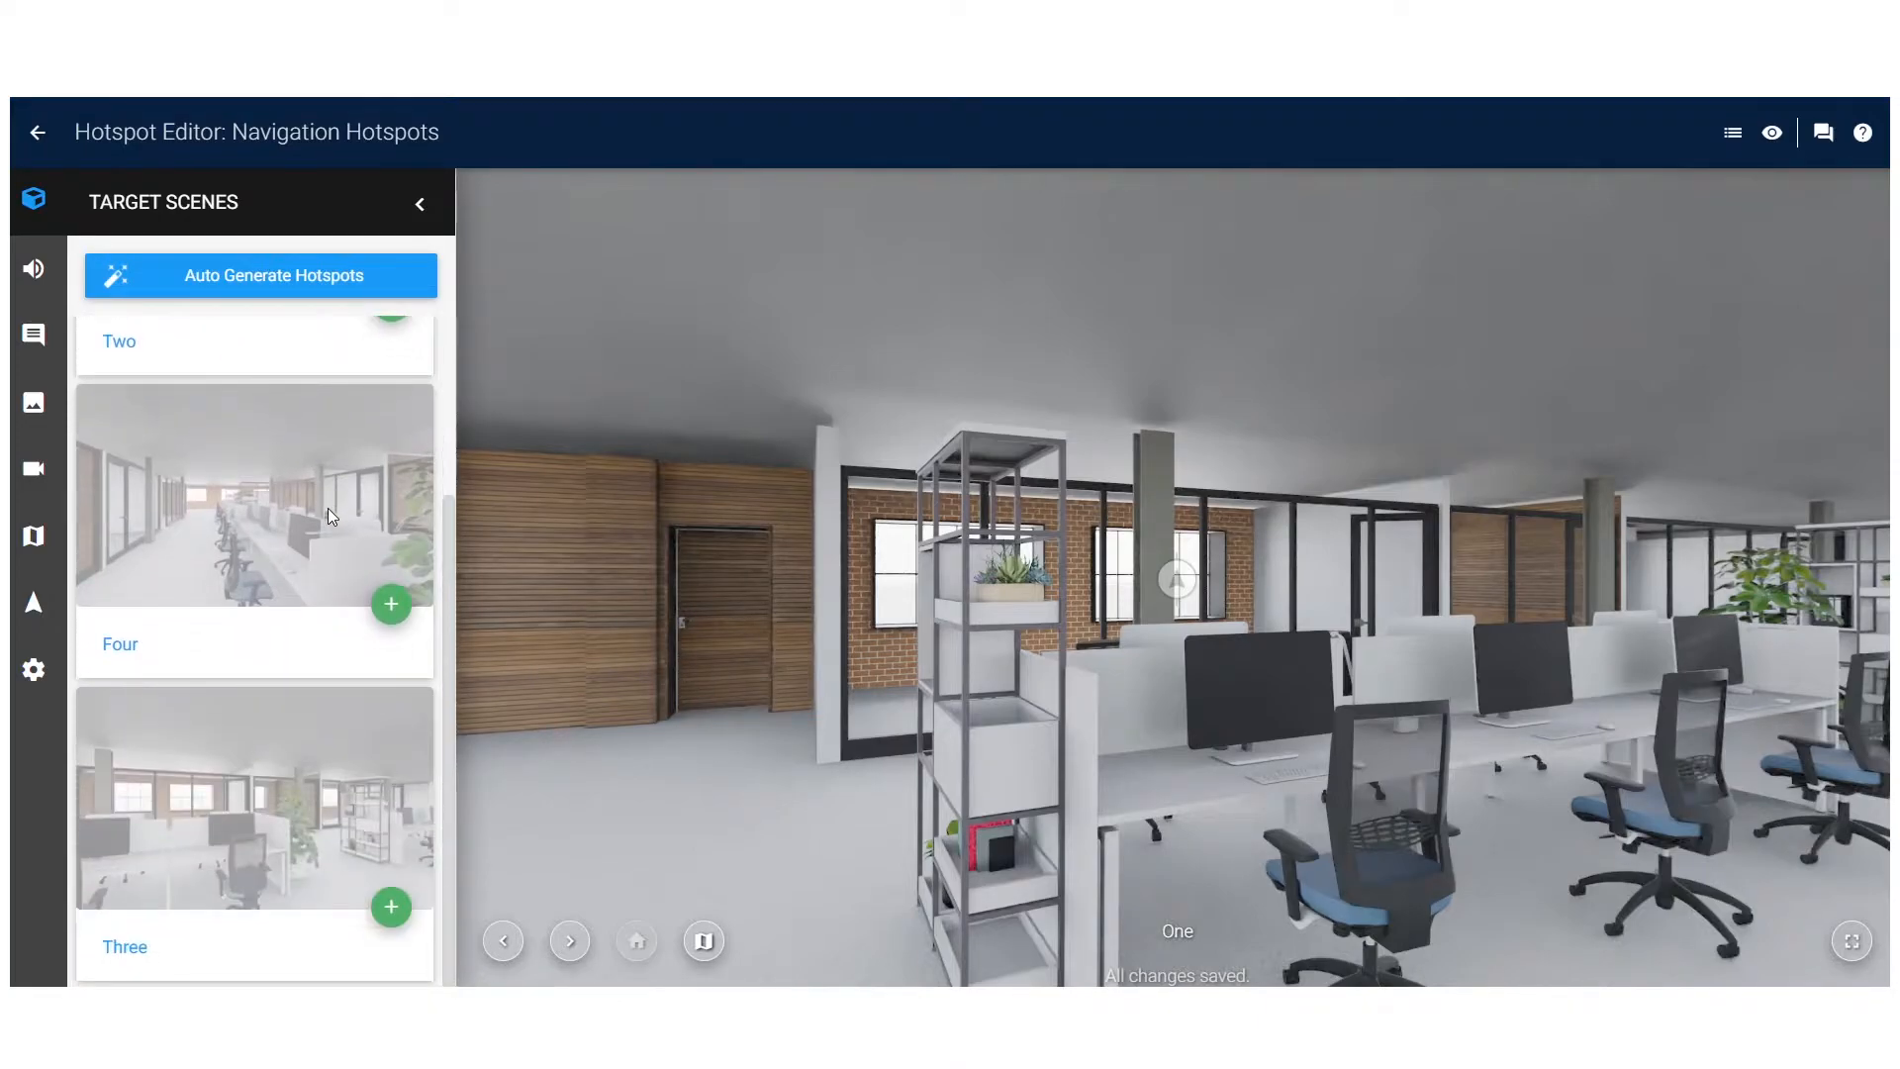
scroll(327, 513, "up", 3)
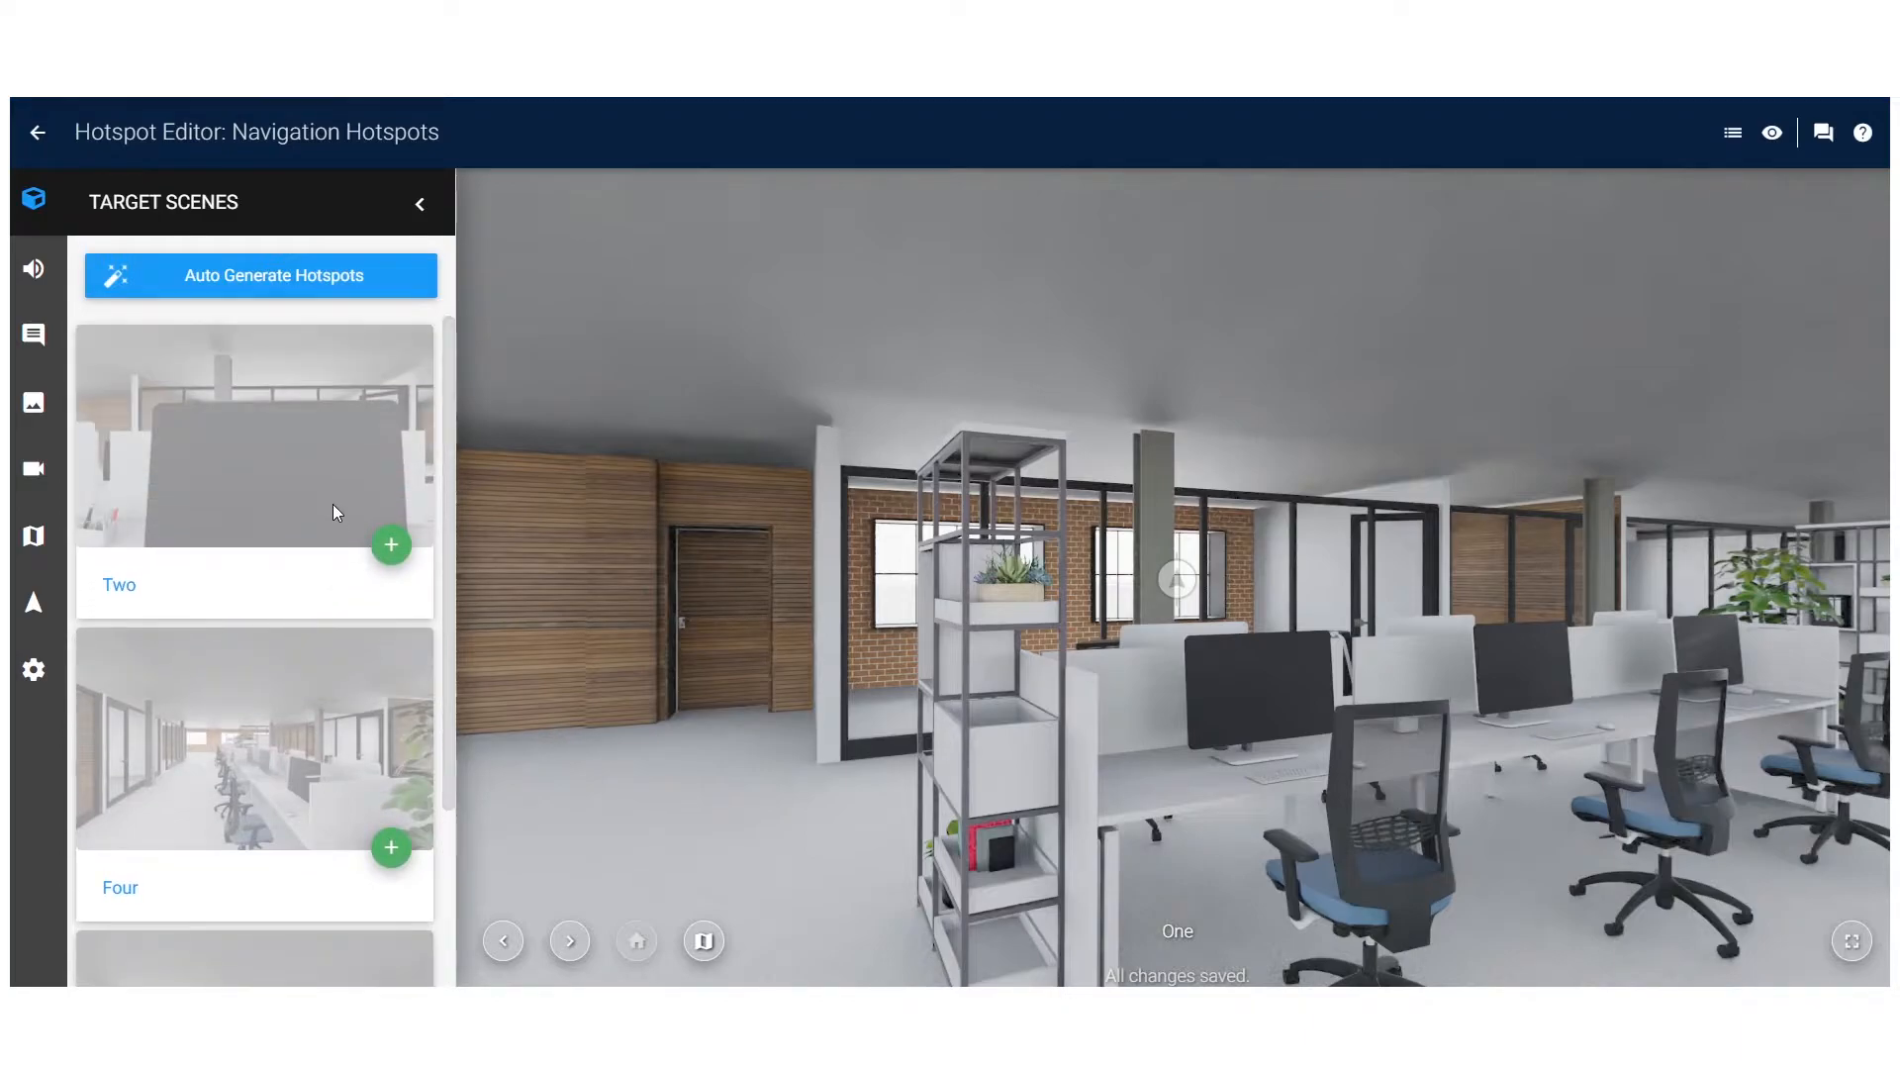
scroll(333, 503, "down", 3)
scroll(335, 507, "up", 3)
left_click_drag(922, 612, 685, 632)
left_click_drag(1176, 708, 1131, 600)
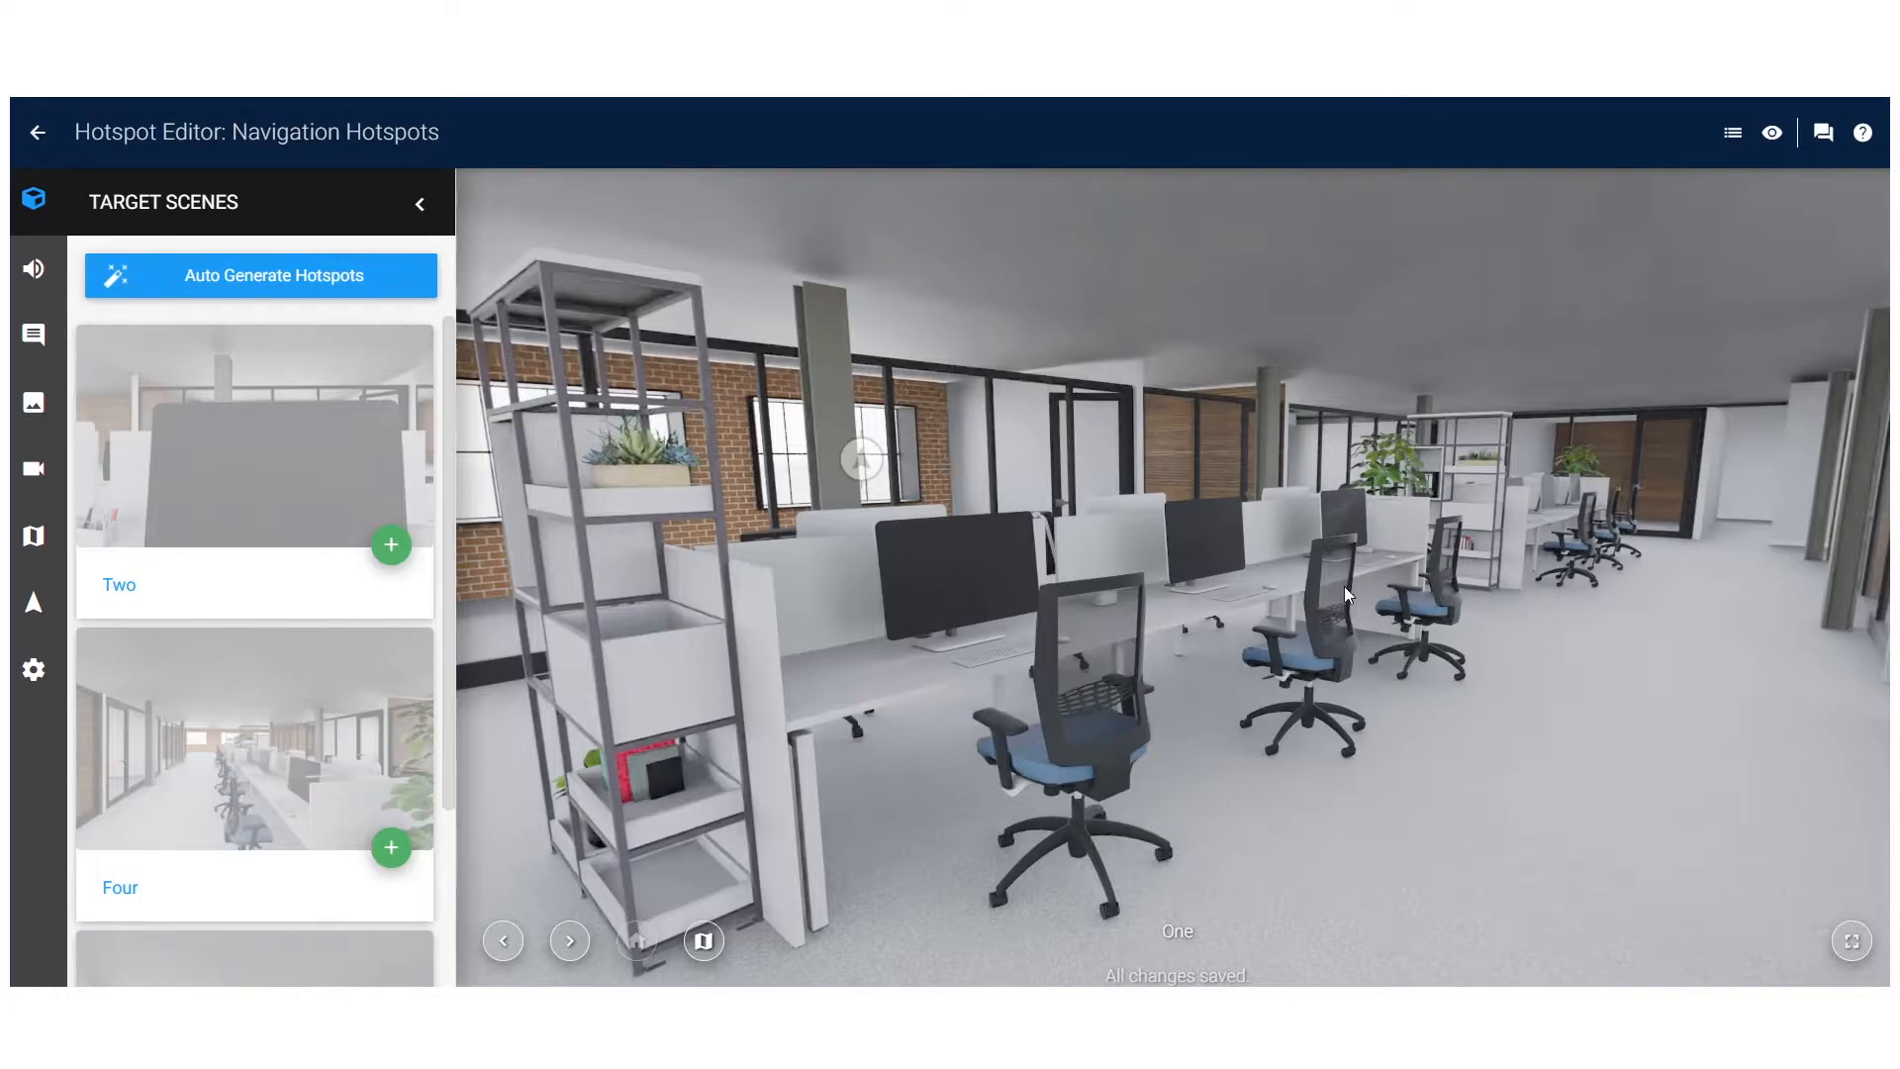
left_click_drag(181, 430, 1342, 525)
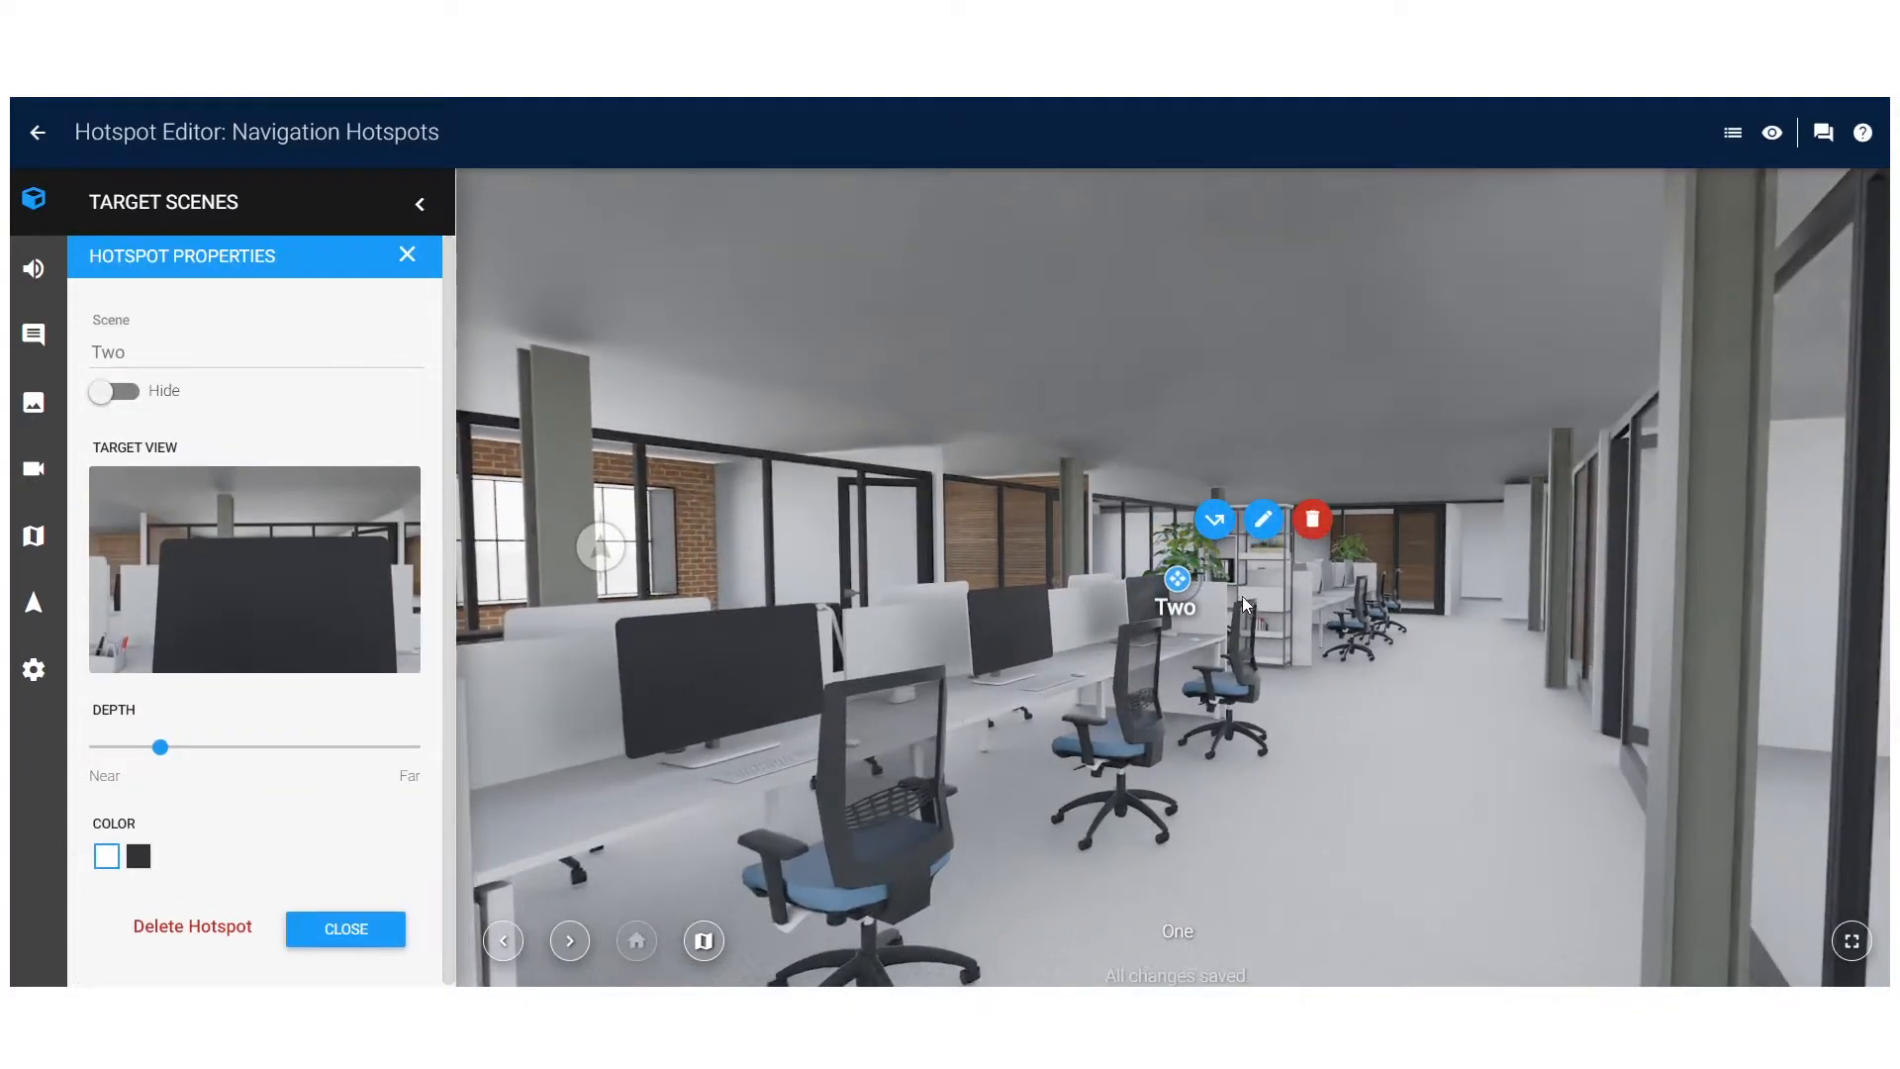
left_click_drag(1178, 580, 1082, 679)
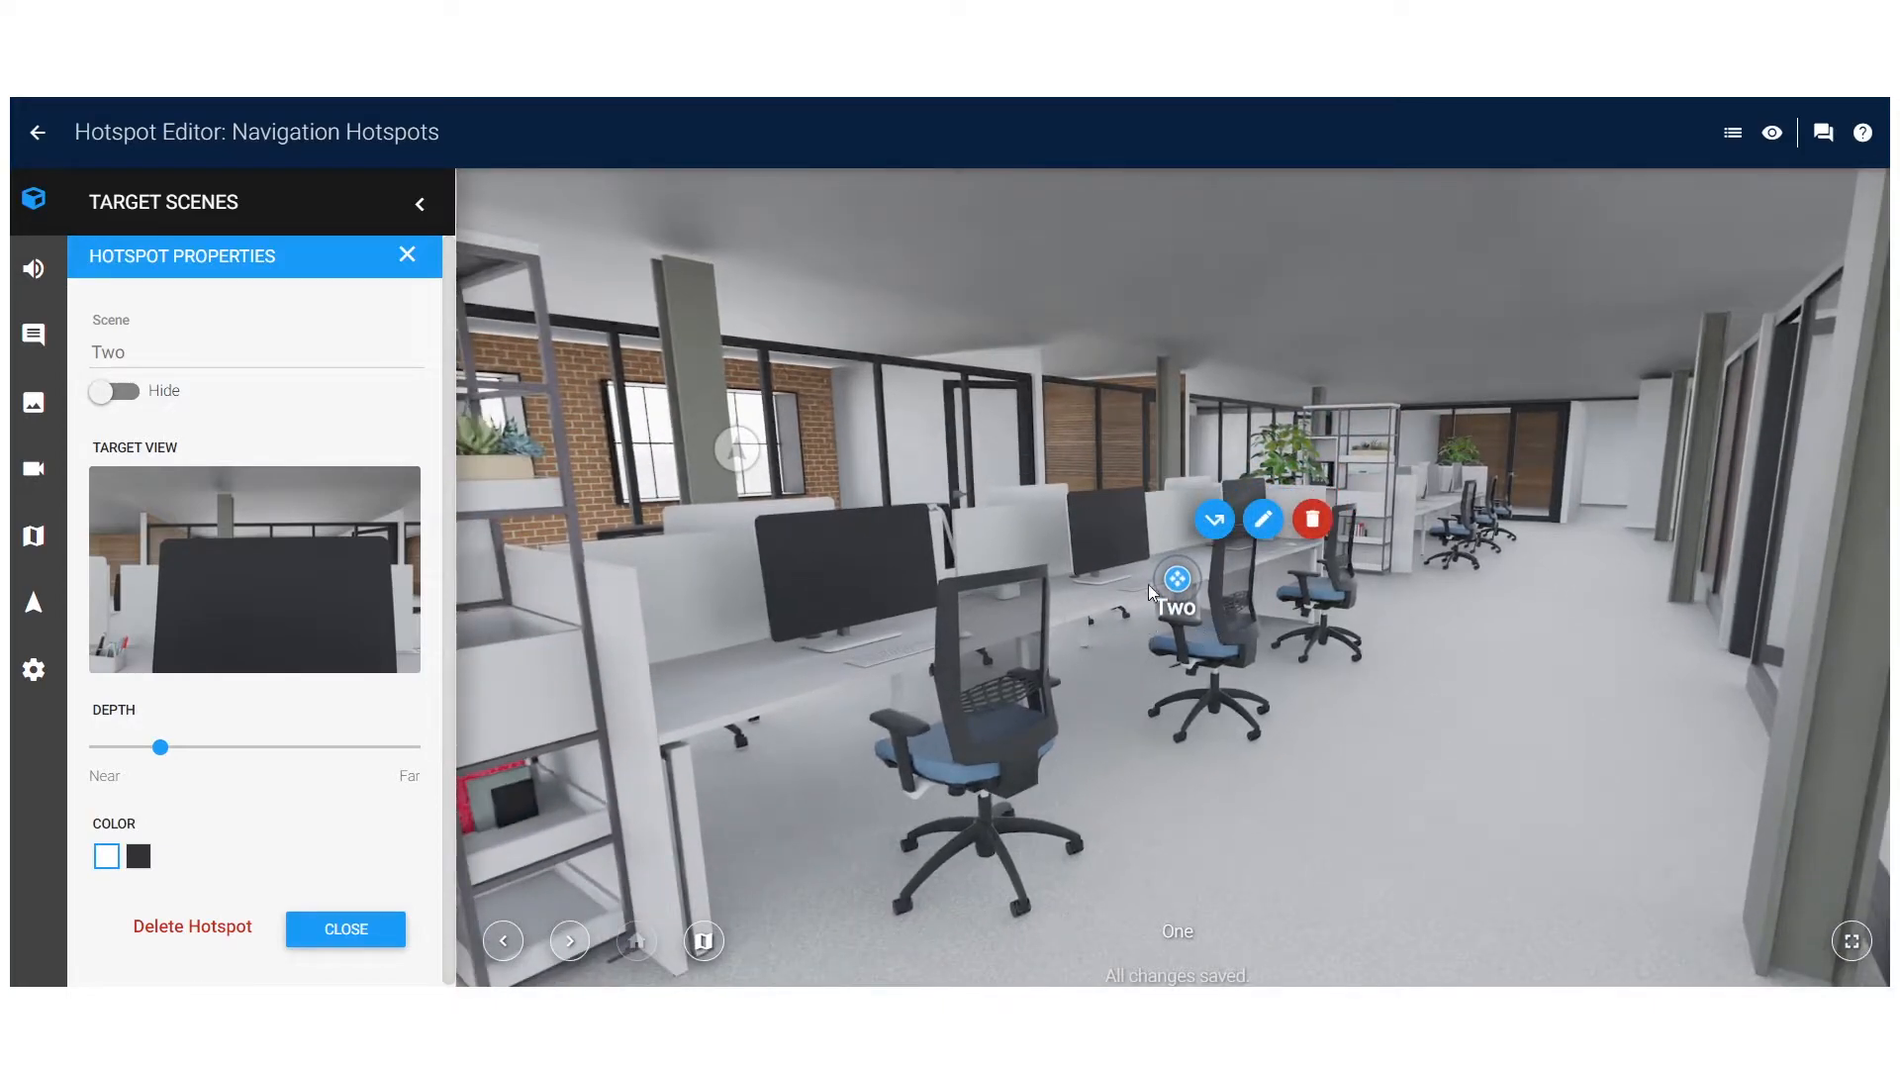
left_click_drag(1178, 582, 1196, 590)
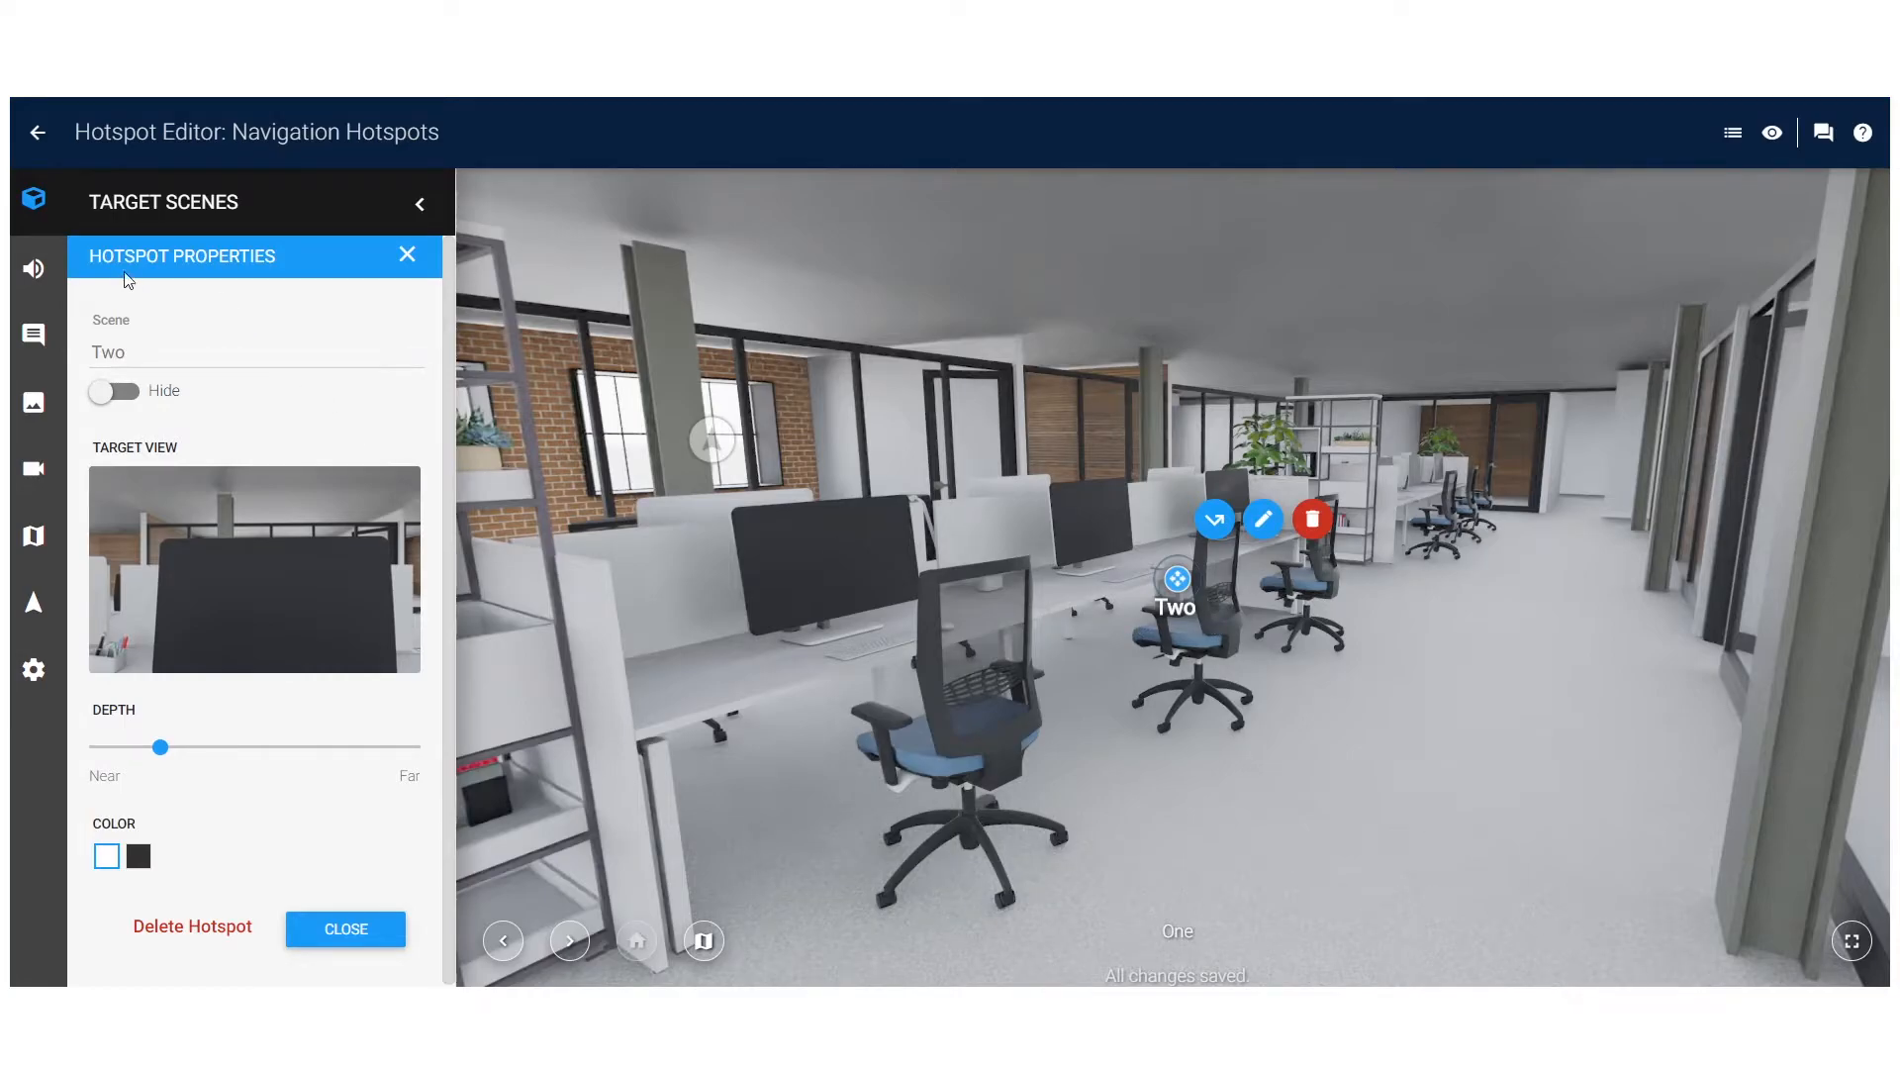
- Rename the scene Two hotspot's label as Seated, testing the hide option and leaving the label shown
double_click(175, 352)
type("Seated")
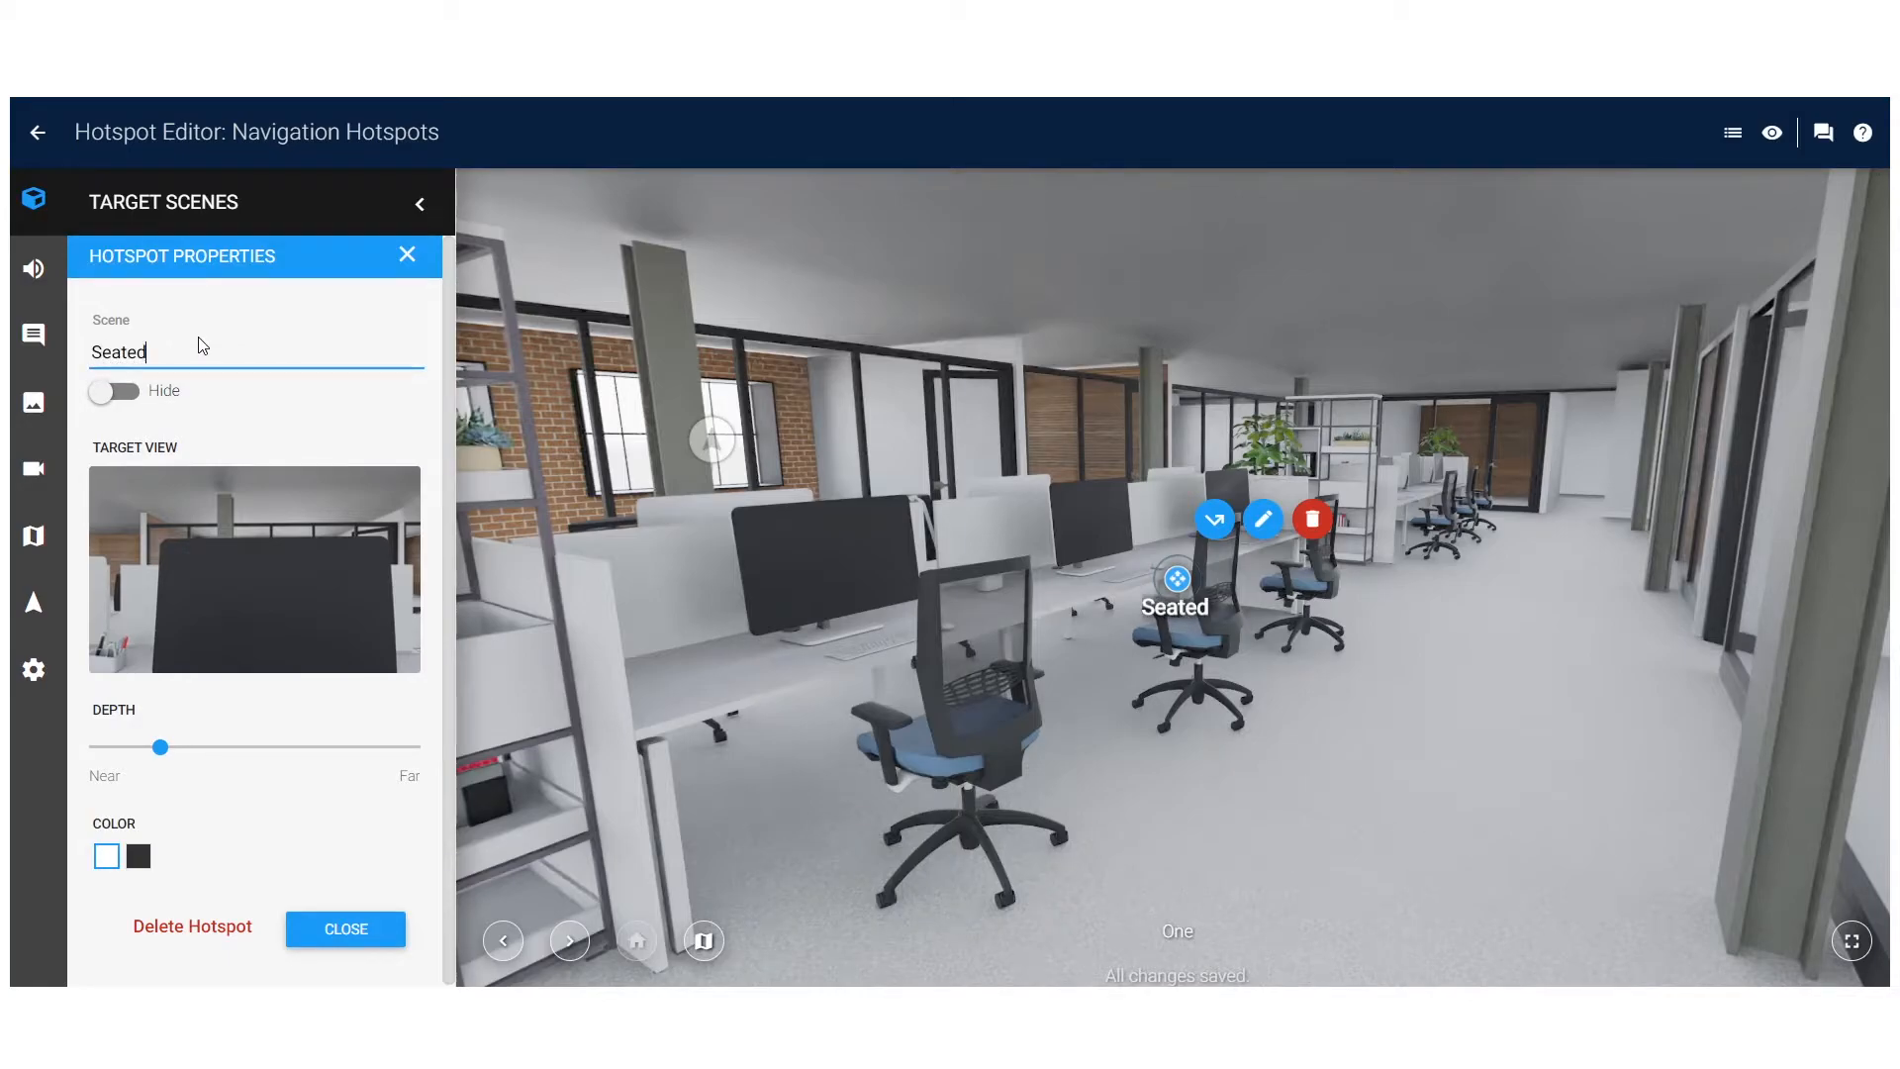
left_click(122, 404)
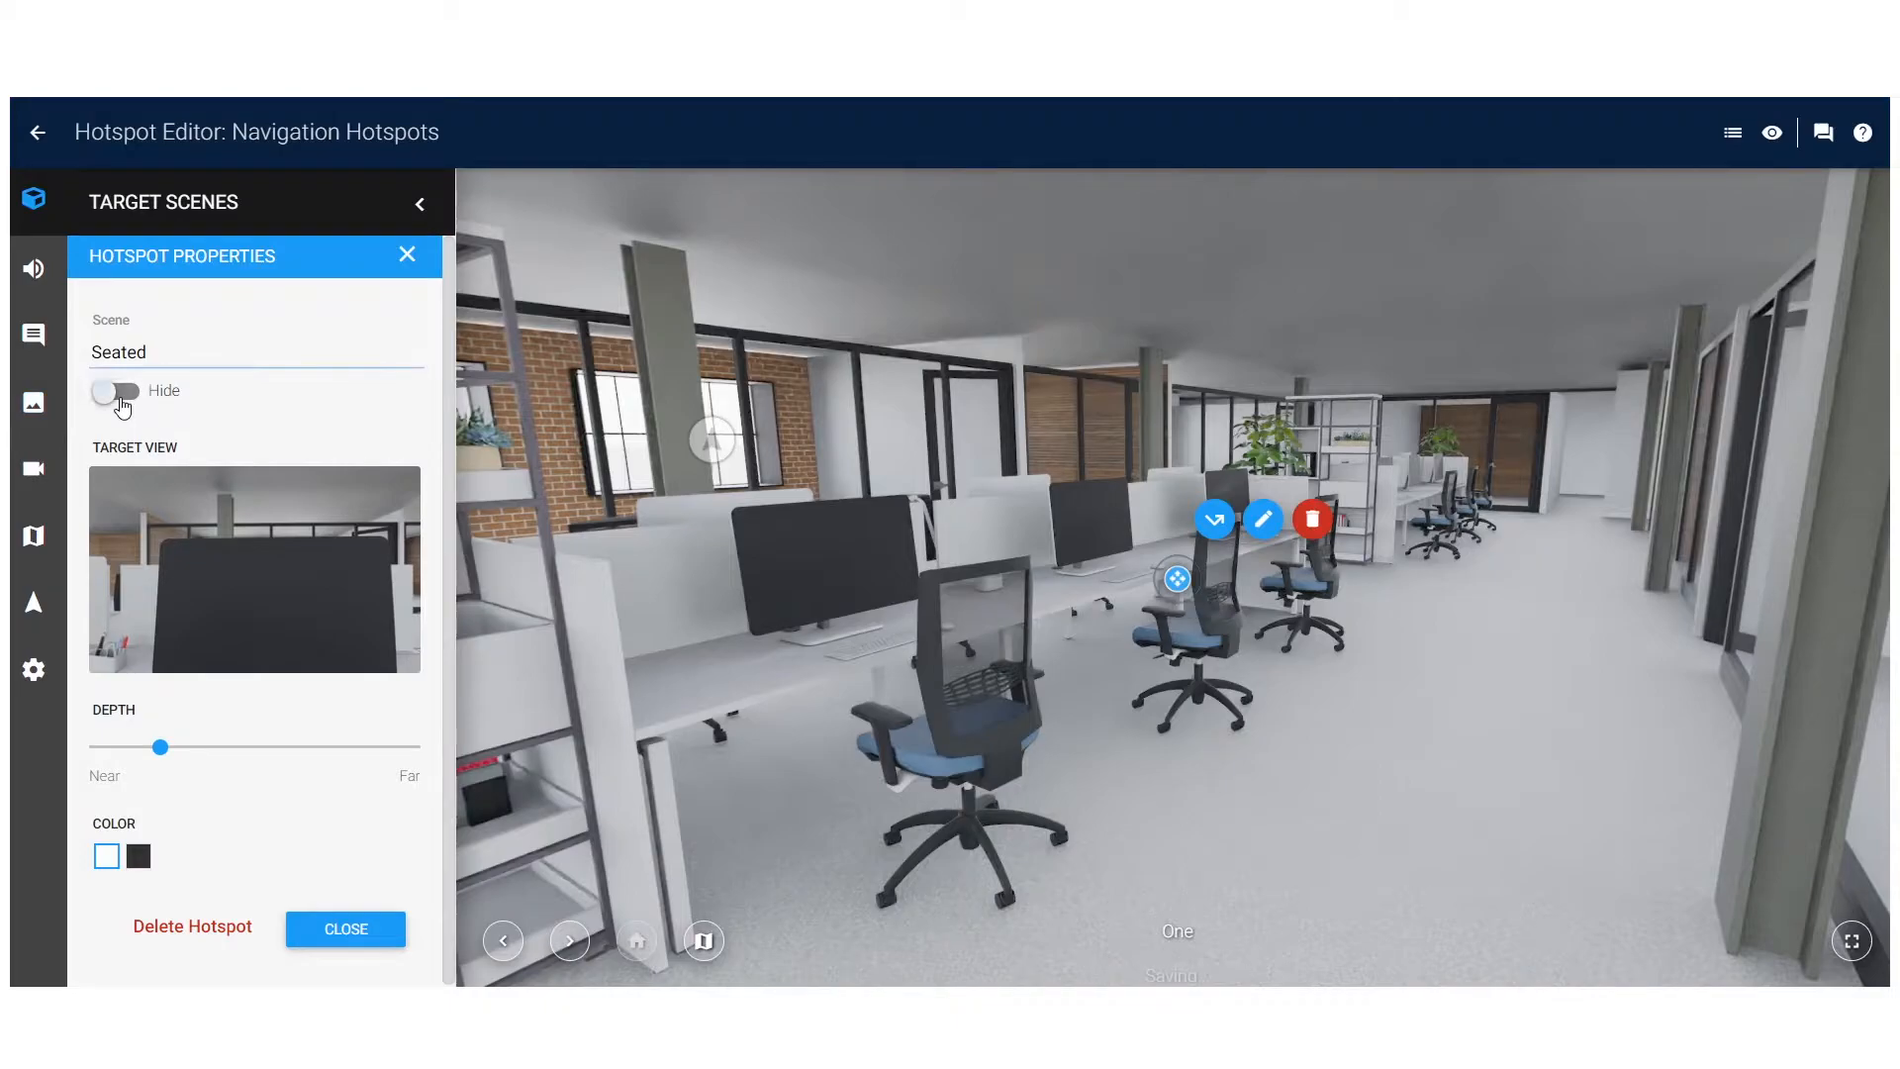
left_click(122, 396)
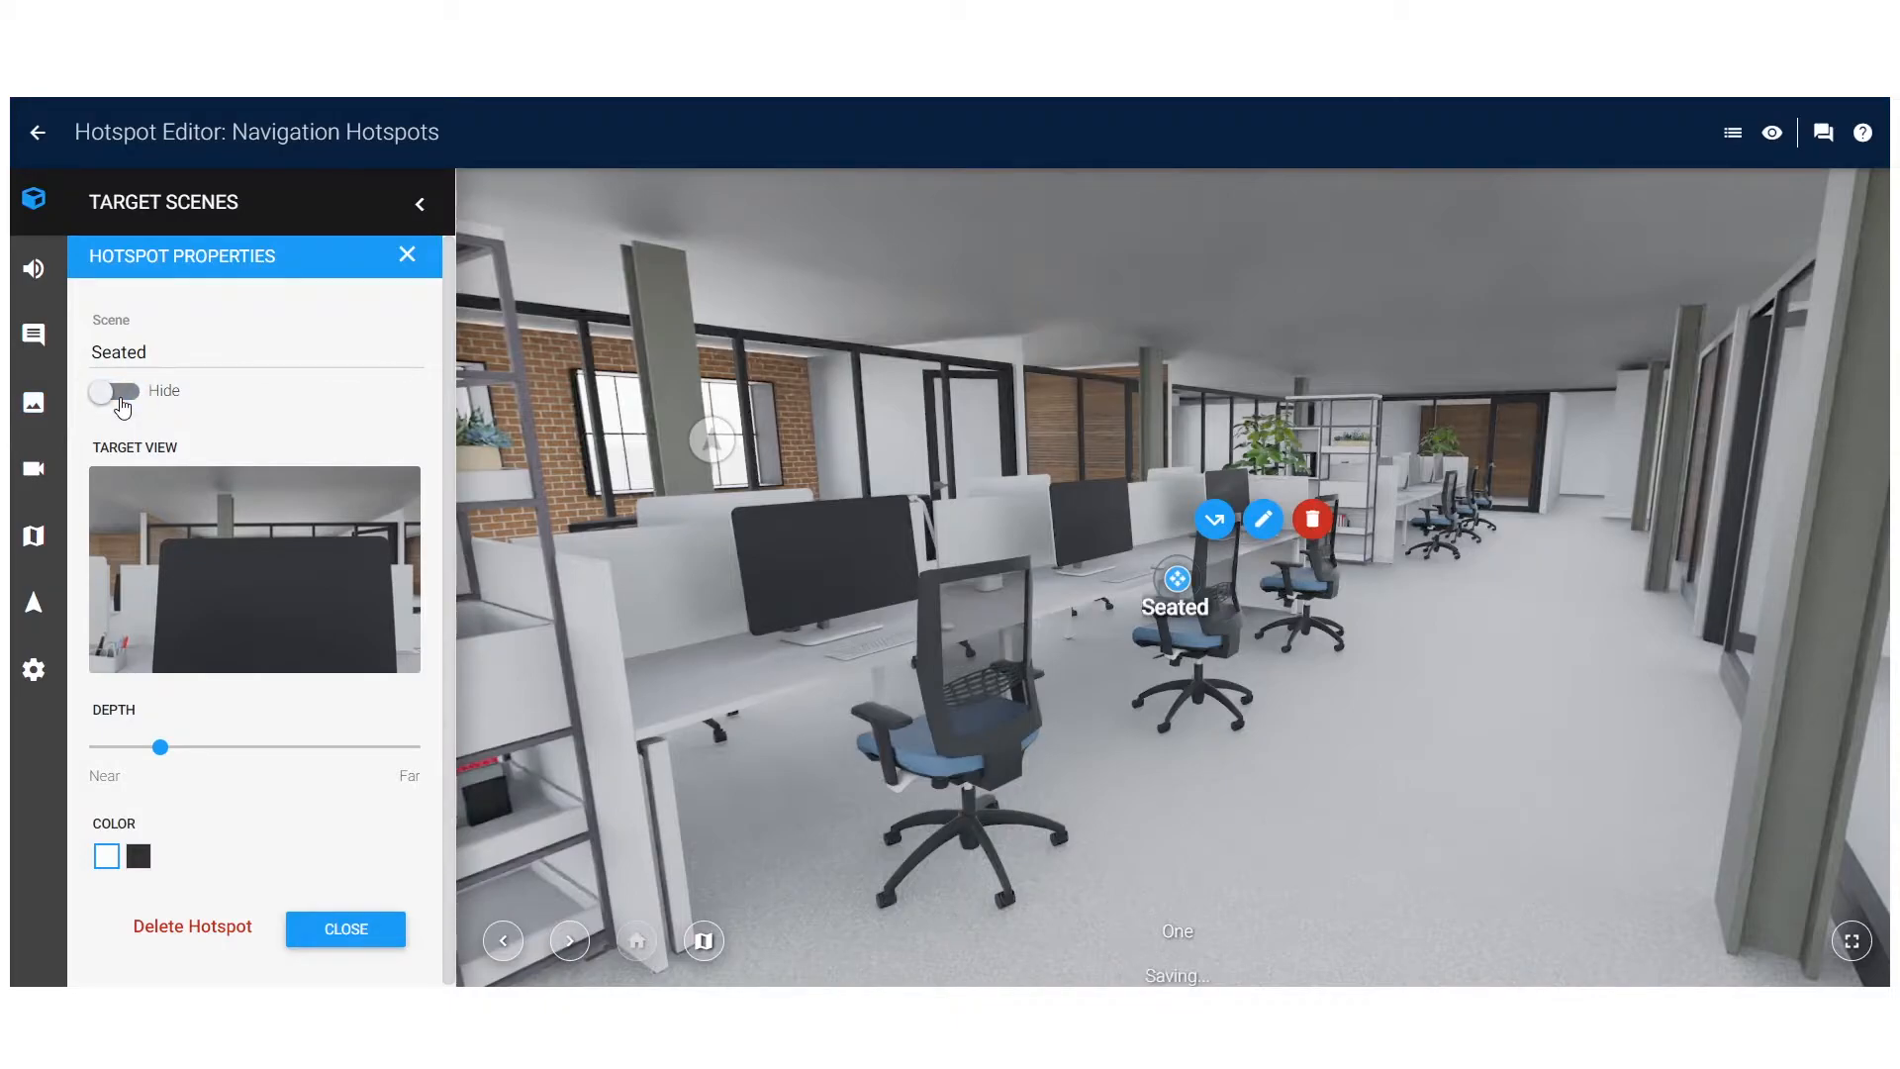
- Try the nearest depth of 500 on the Seated hotspot, settle it slightly nearer than the default, and color it black
left_click_drag(183, 749, 71, 740)
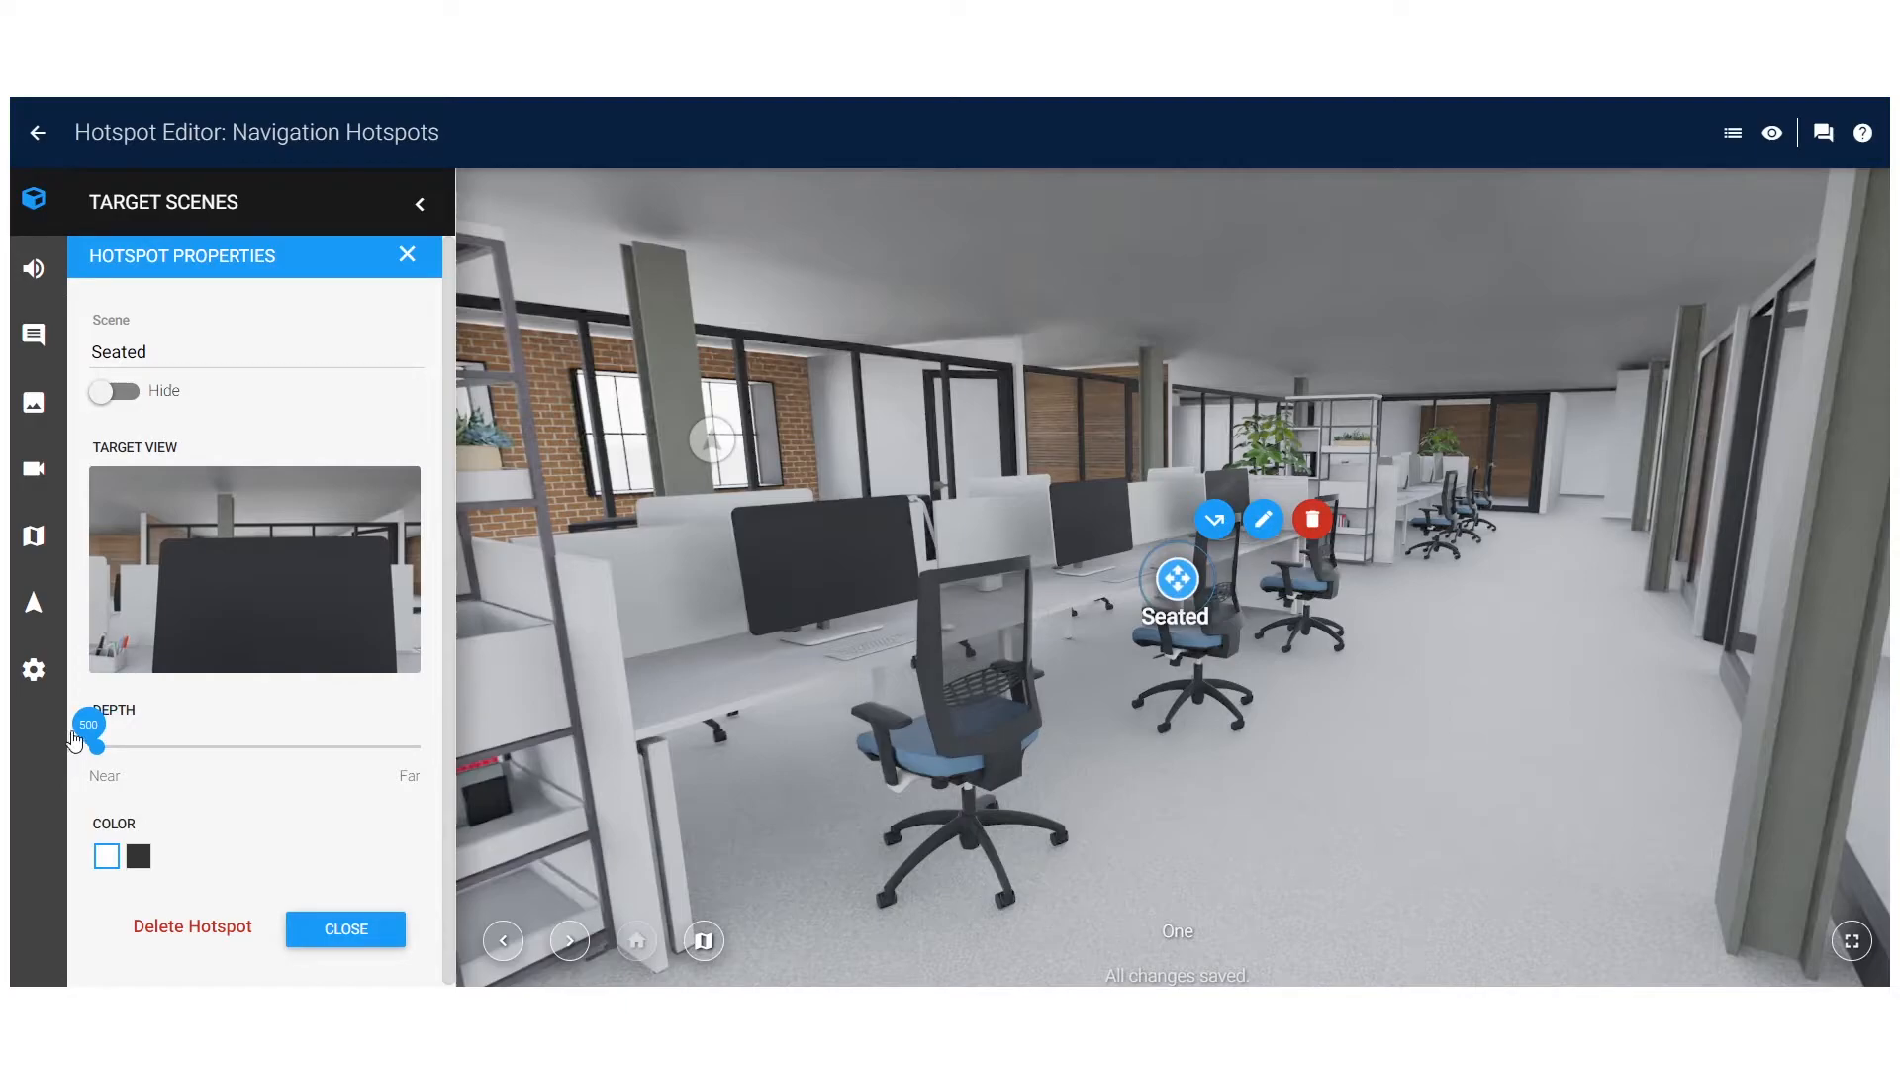
left_click_drag(74, 738, 150, 769)
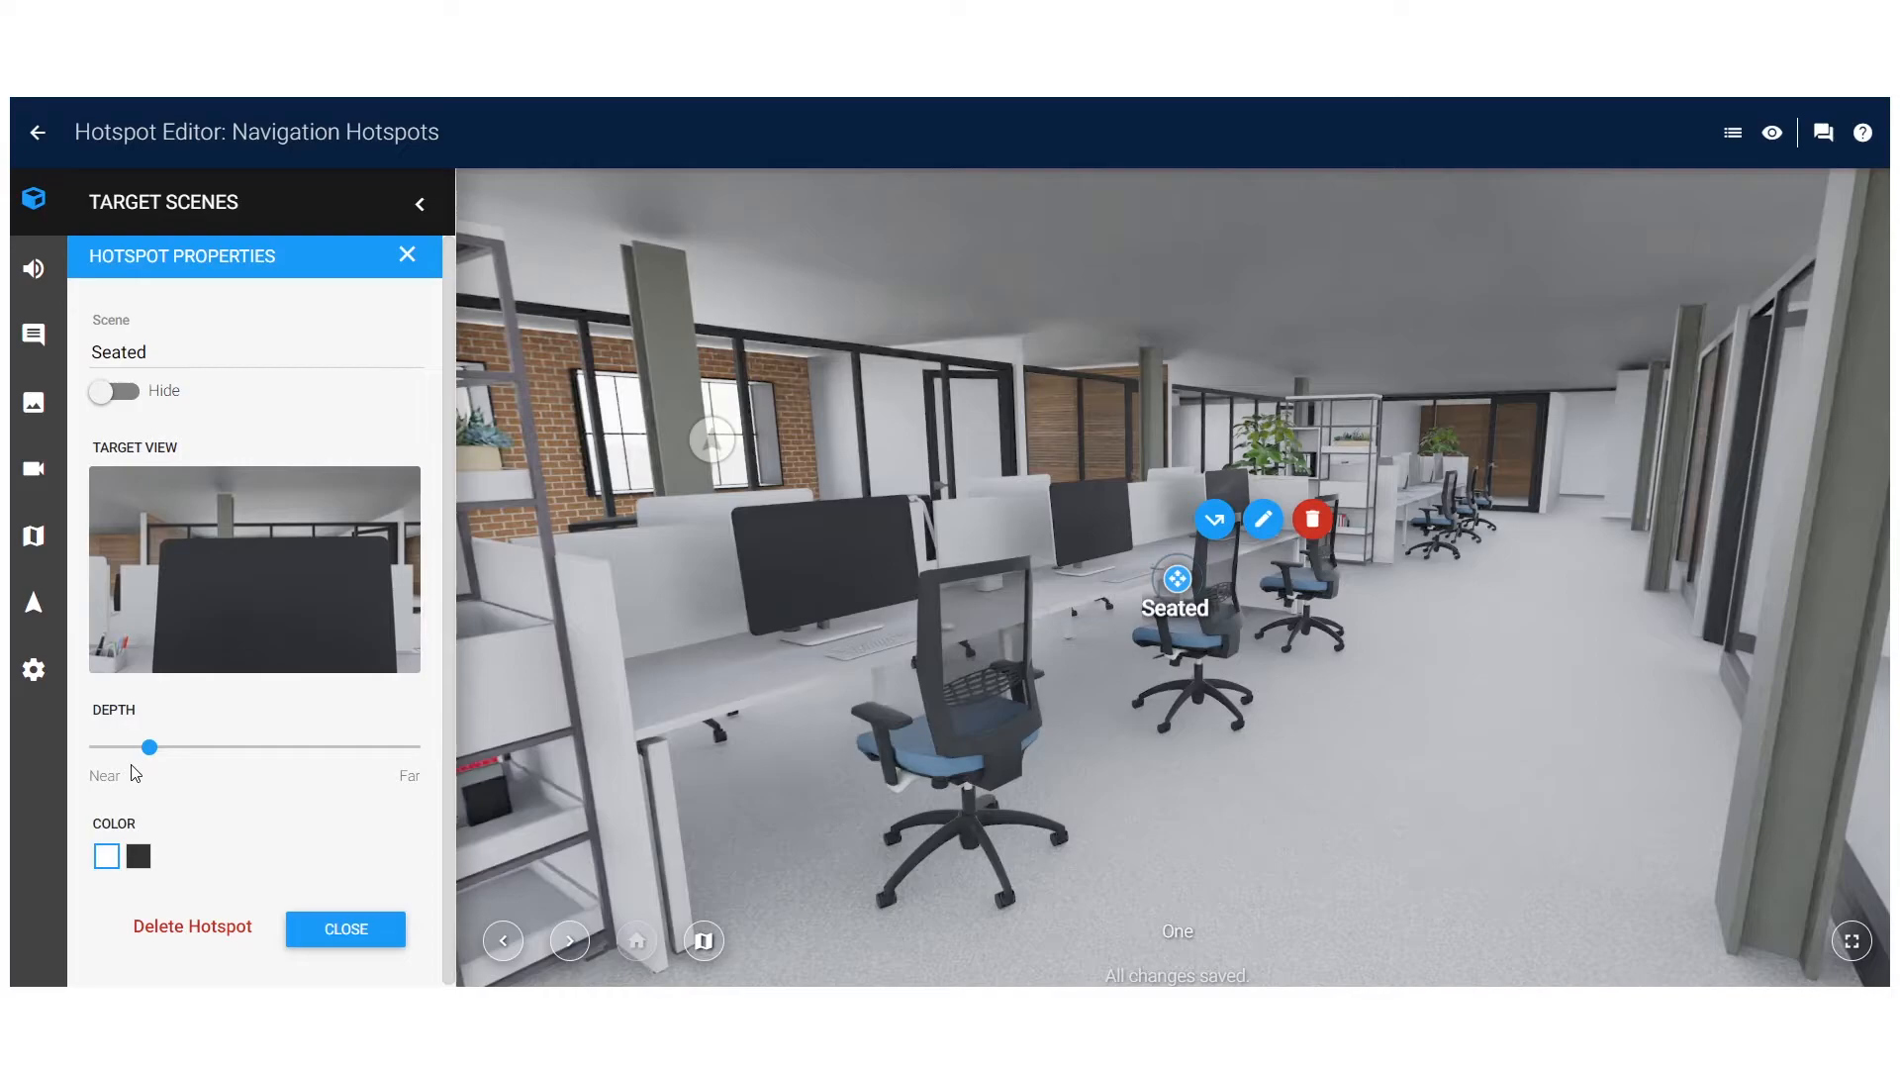
left_click(144, 866)
left_click(345, 928)
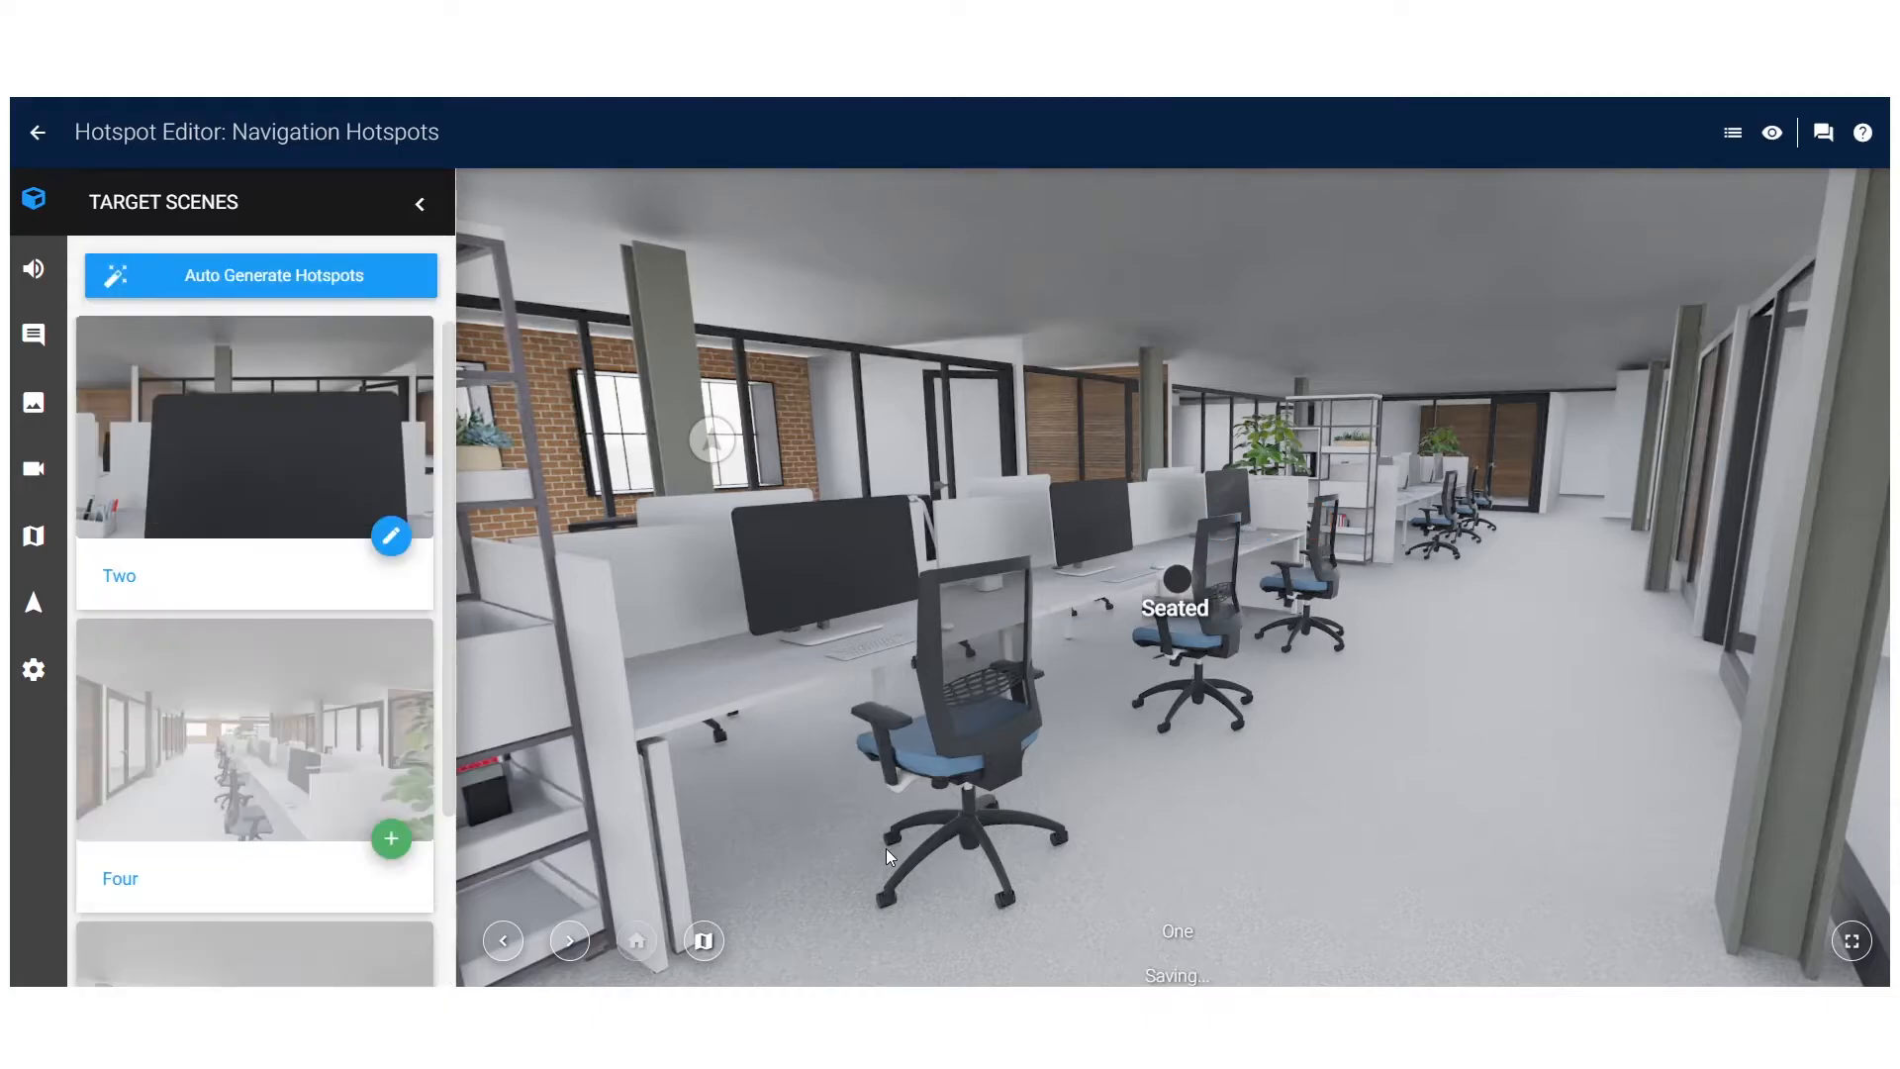
- Reopen the Seated hotspot's properties, change its color to white and close them
left_click(1177, 584)
left_click(1257, 534)
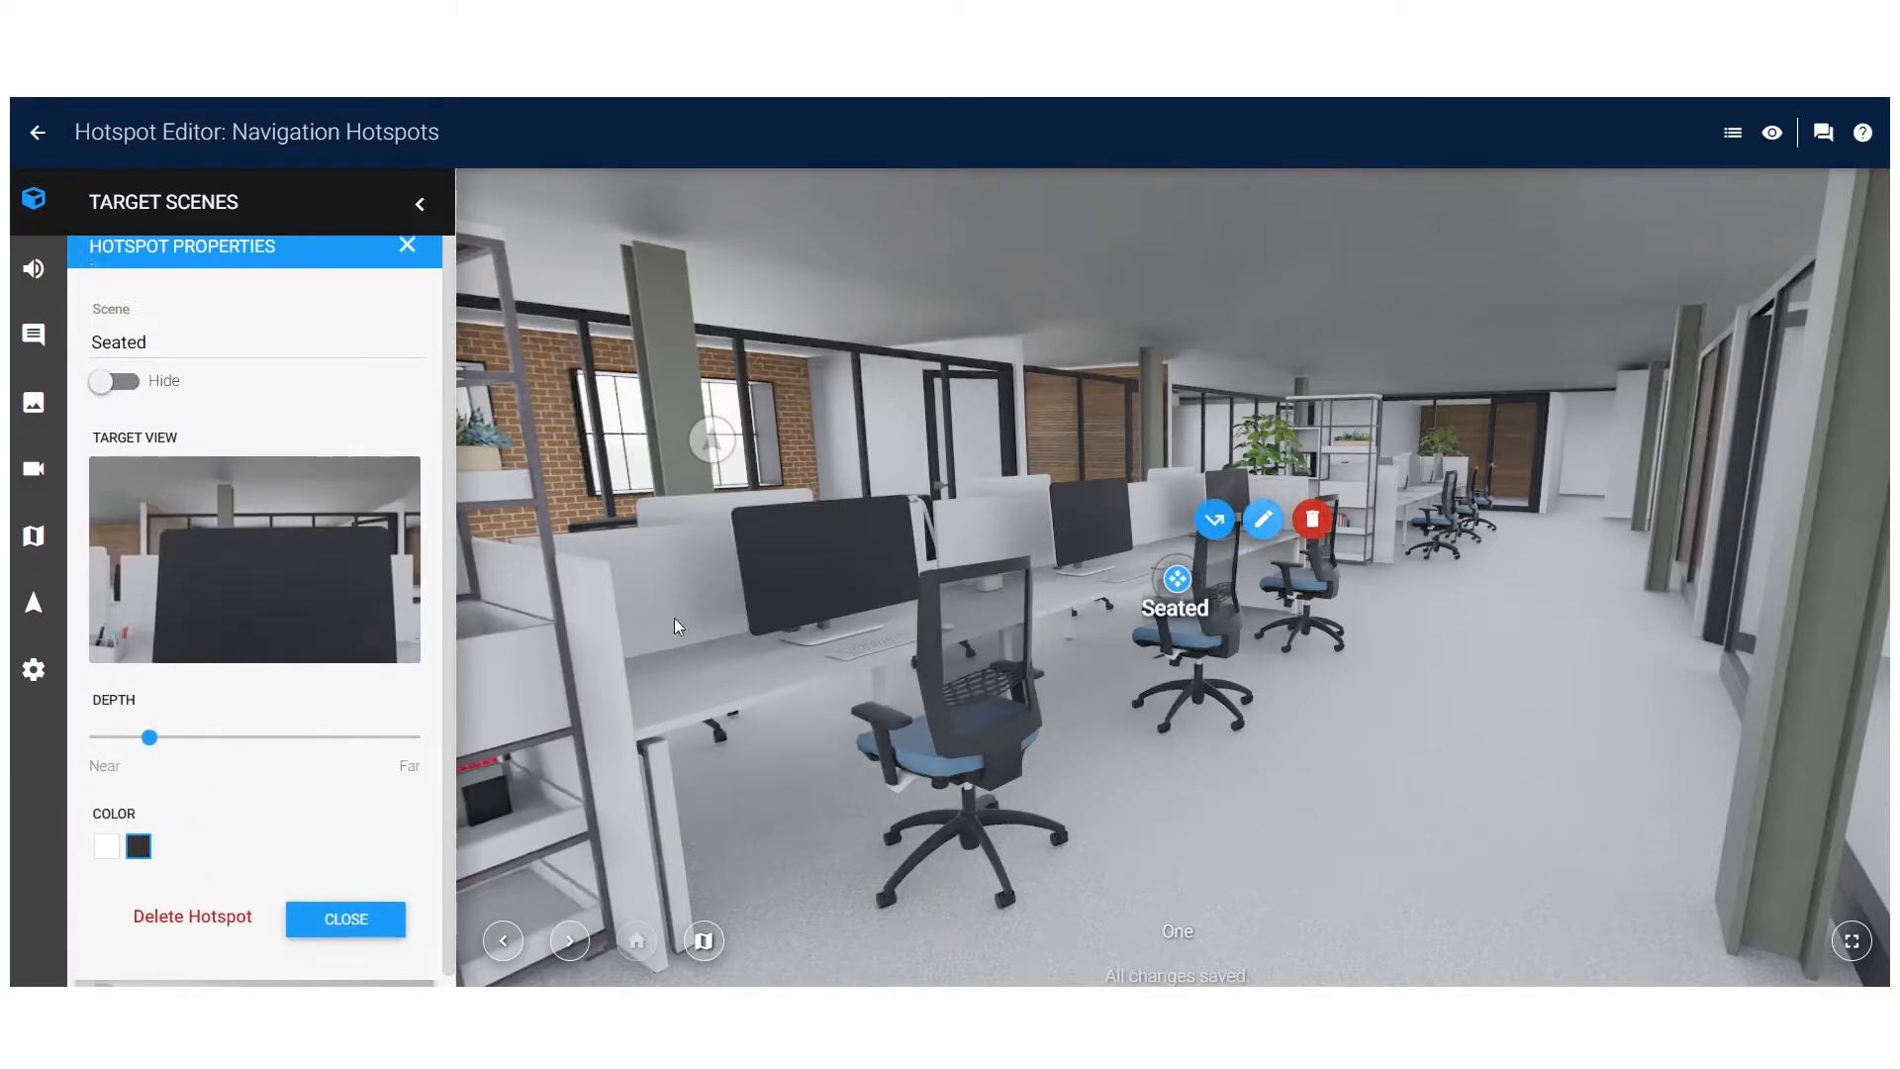
left_click(109, 857)
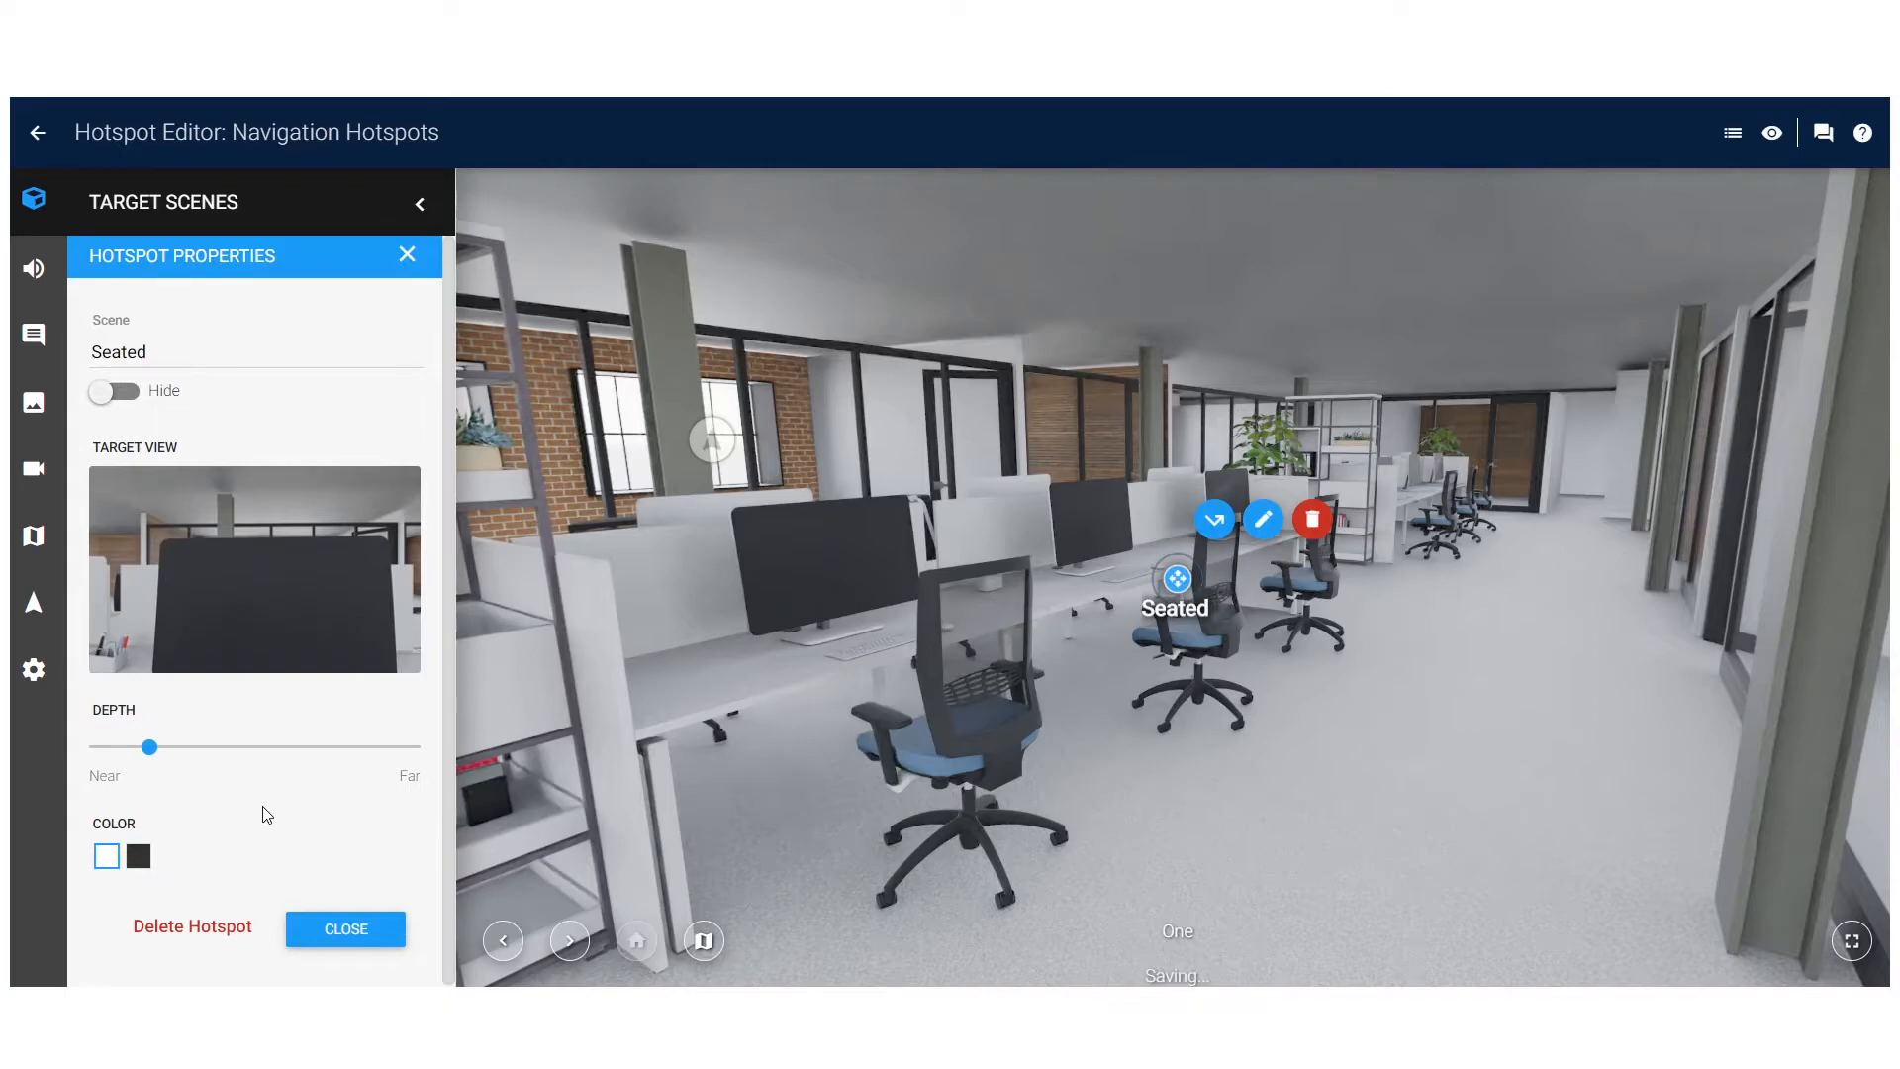
left_click(339, 941)
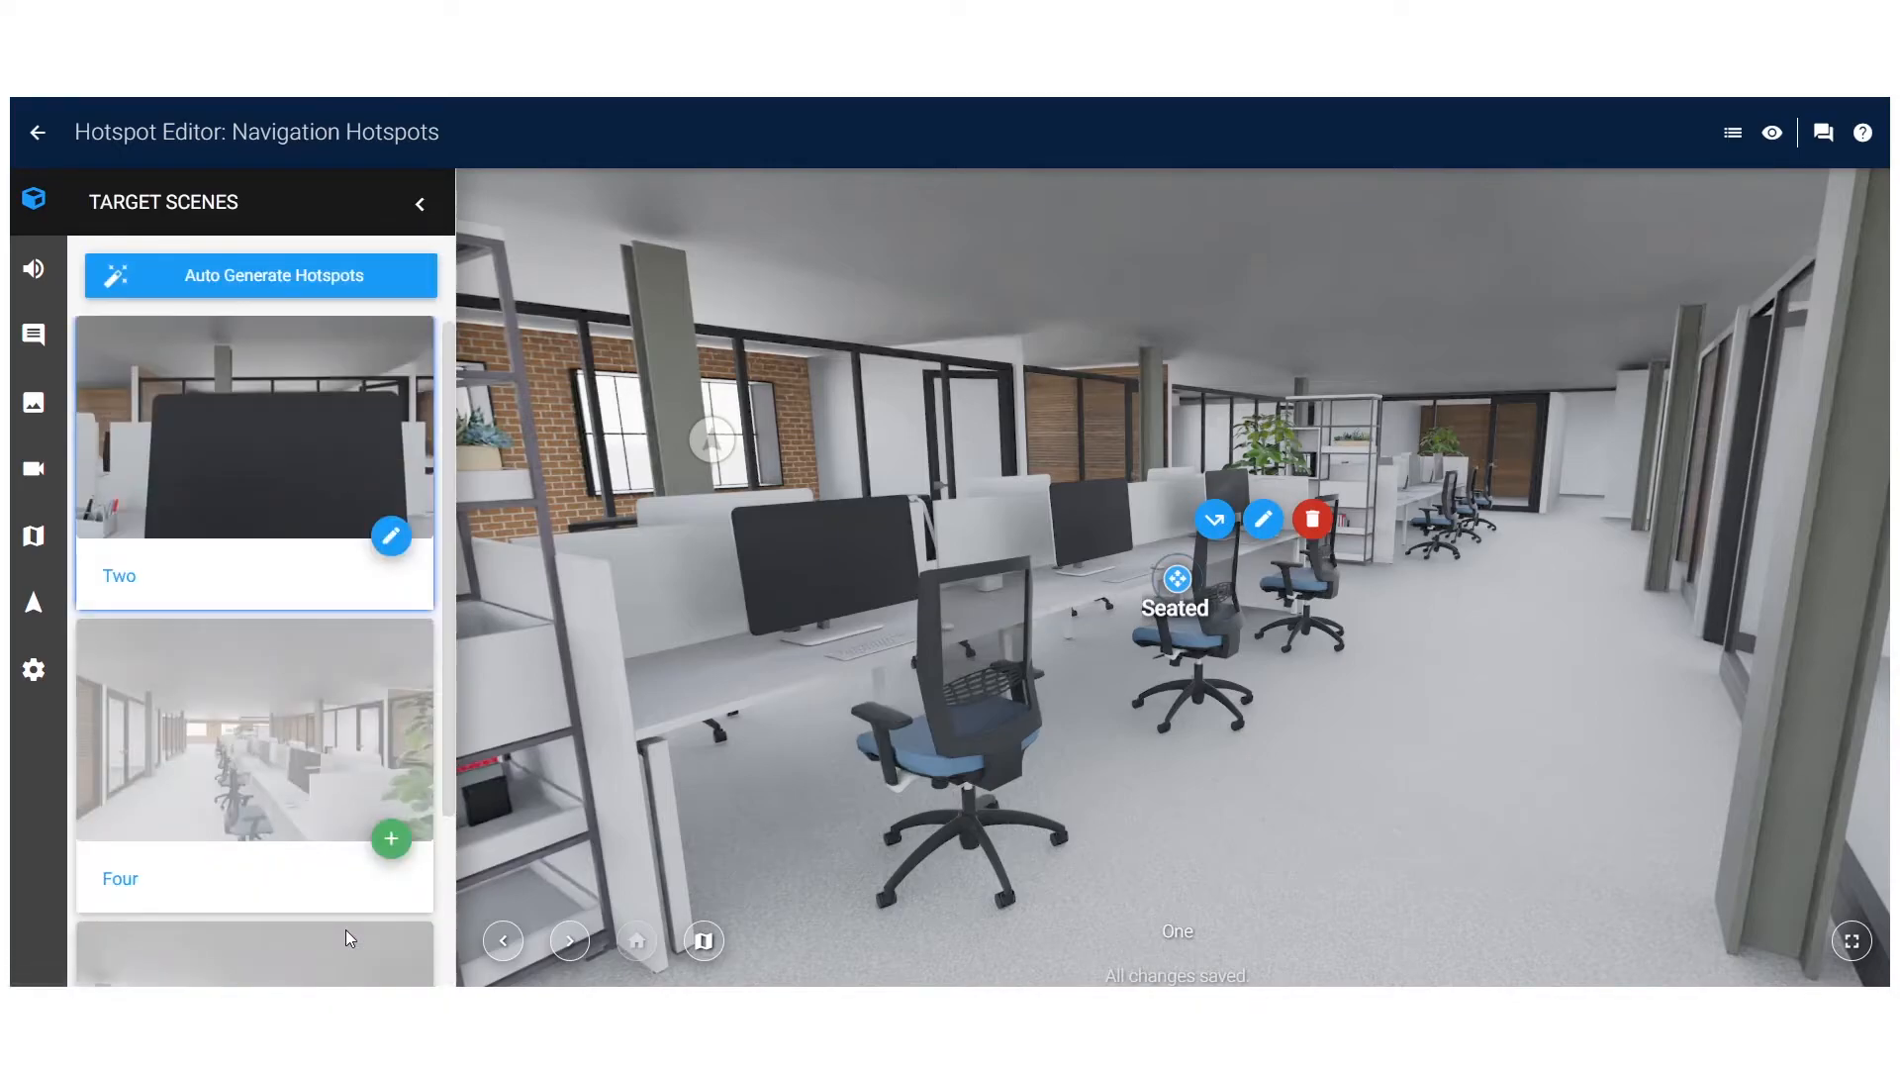
left_click(953, 822)
- Place a navigation hotspot to scene Three in scene One, at the far end of the aisle beside the glass wall
left_click_drag(1422, 693, 1283, 784)
scroll(357, 774, "down", 3)
left_click_drag(155, 797, 1463, 542)
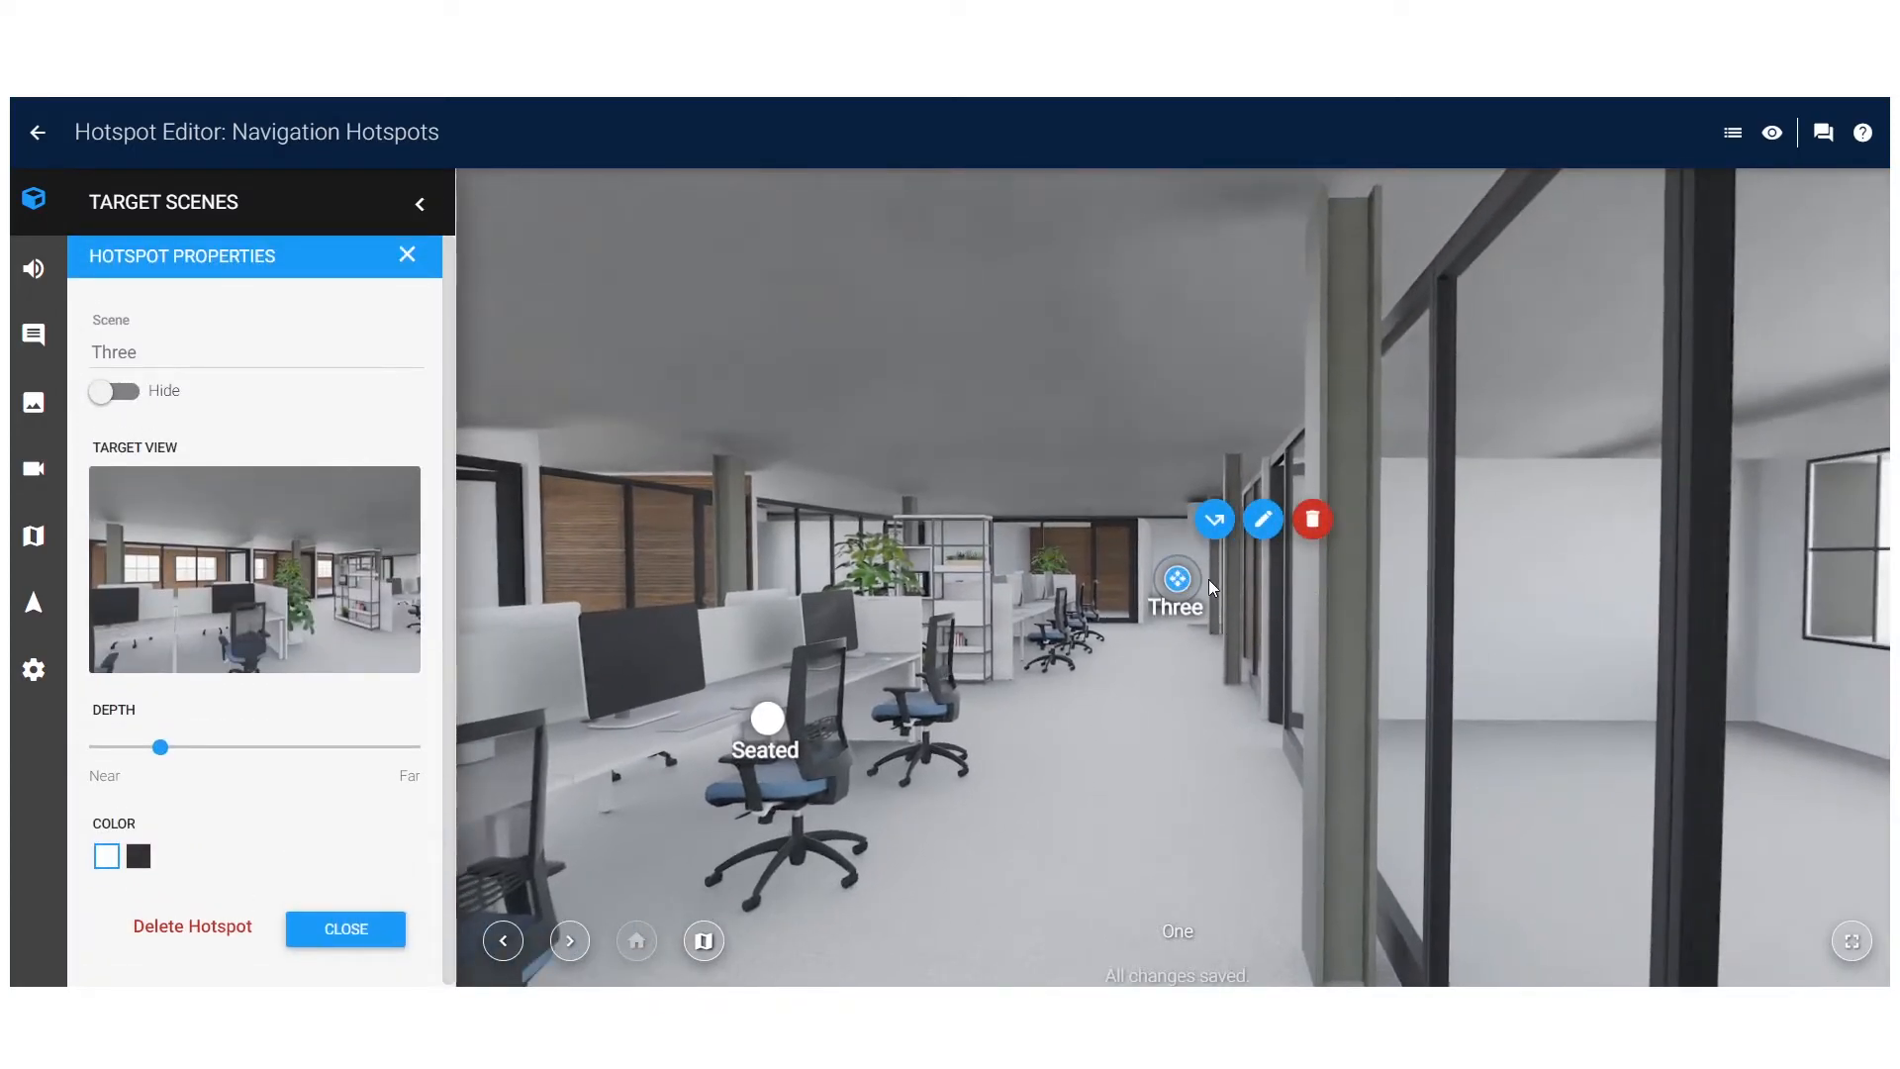
left_click_drag(1178, 584, 1144, 774)
left_click_drag(1180, 588, 1200, 425)
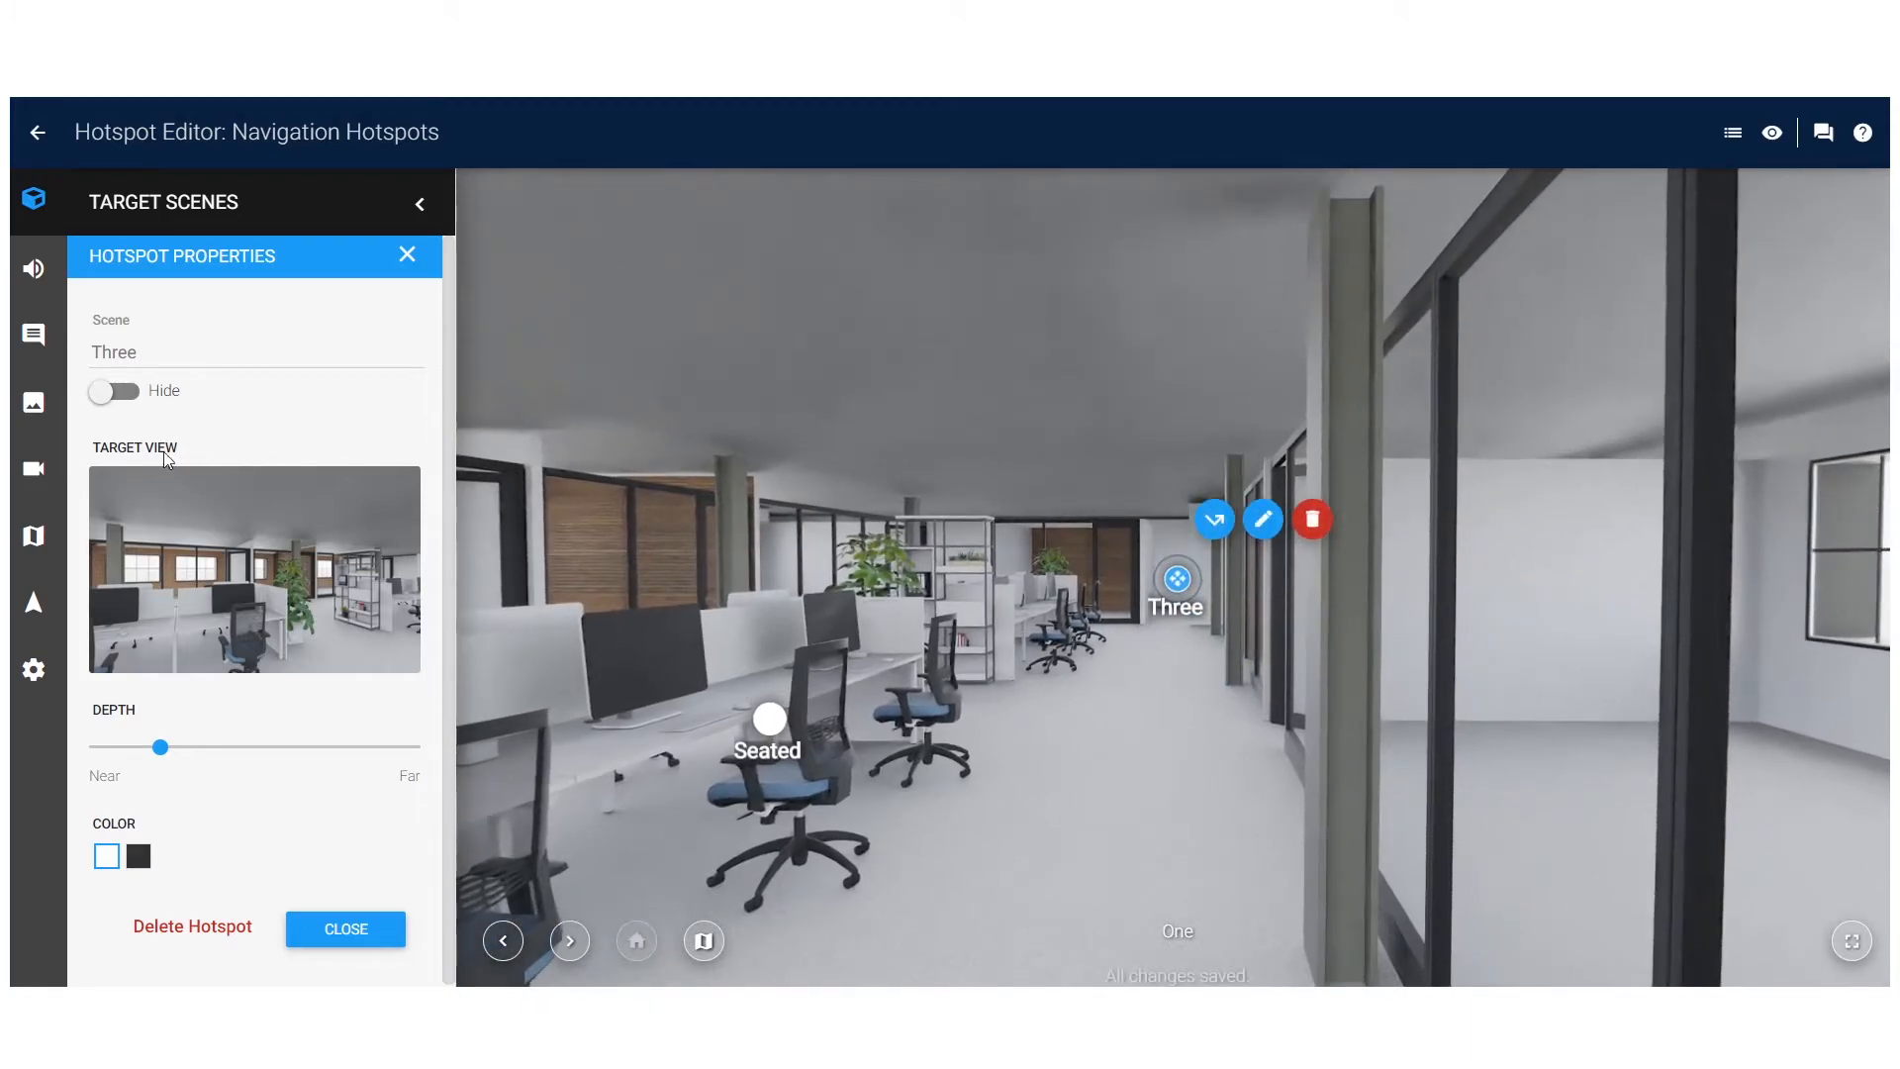
- Test hiding the Three hotspot's label, leave it shown, and set the hotspot's depth to about the middle of the range
left_click(112, 396)
left_click(112, 396)
left_click_drag(160, 749, 257, 765)
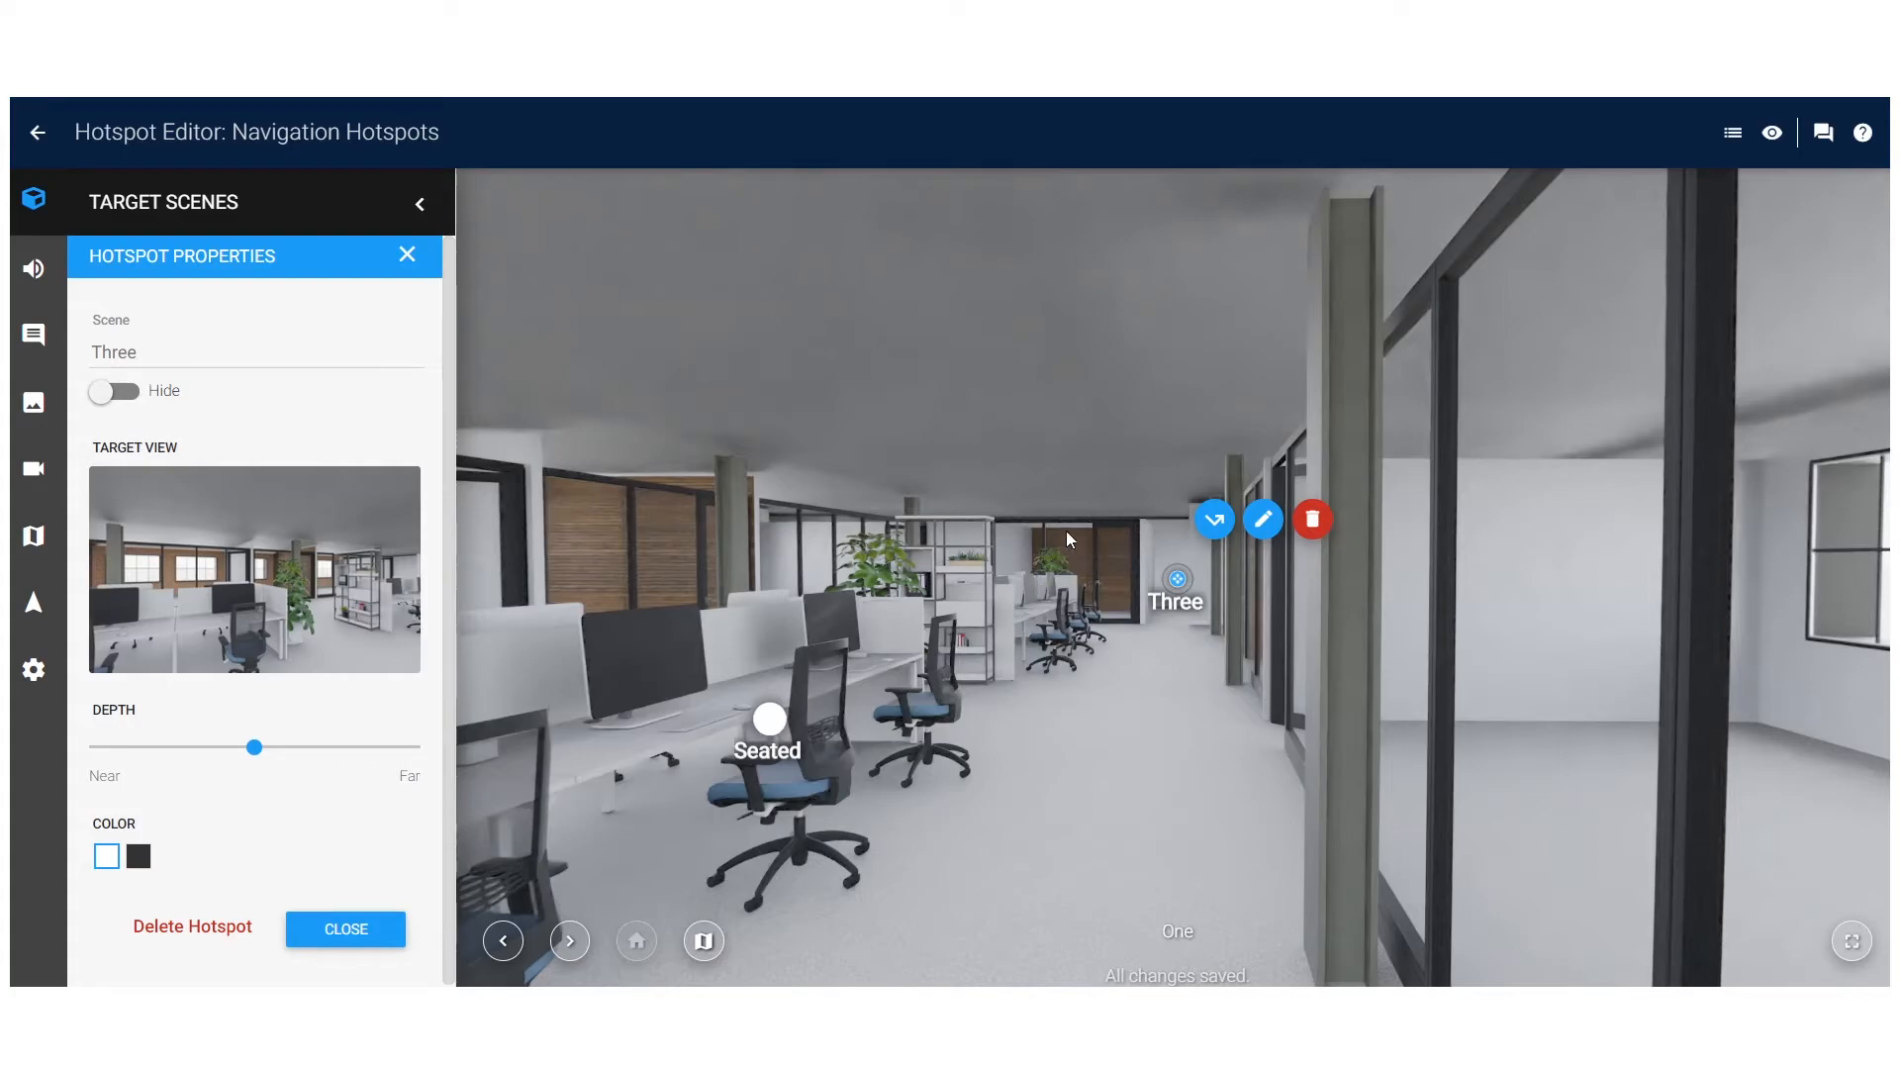
left_click(1072, 575)
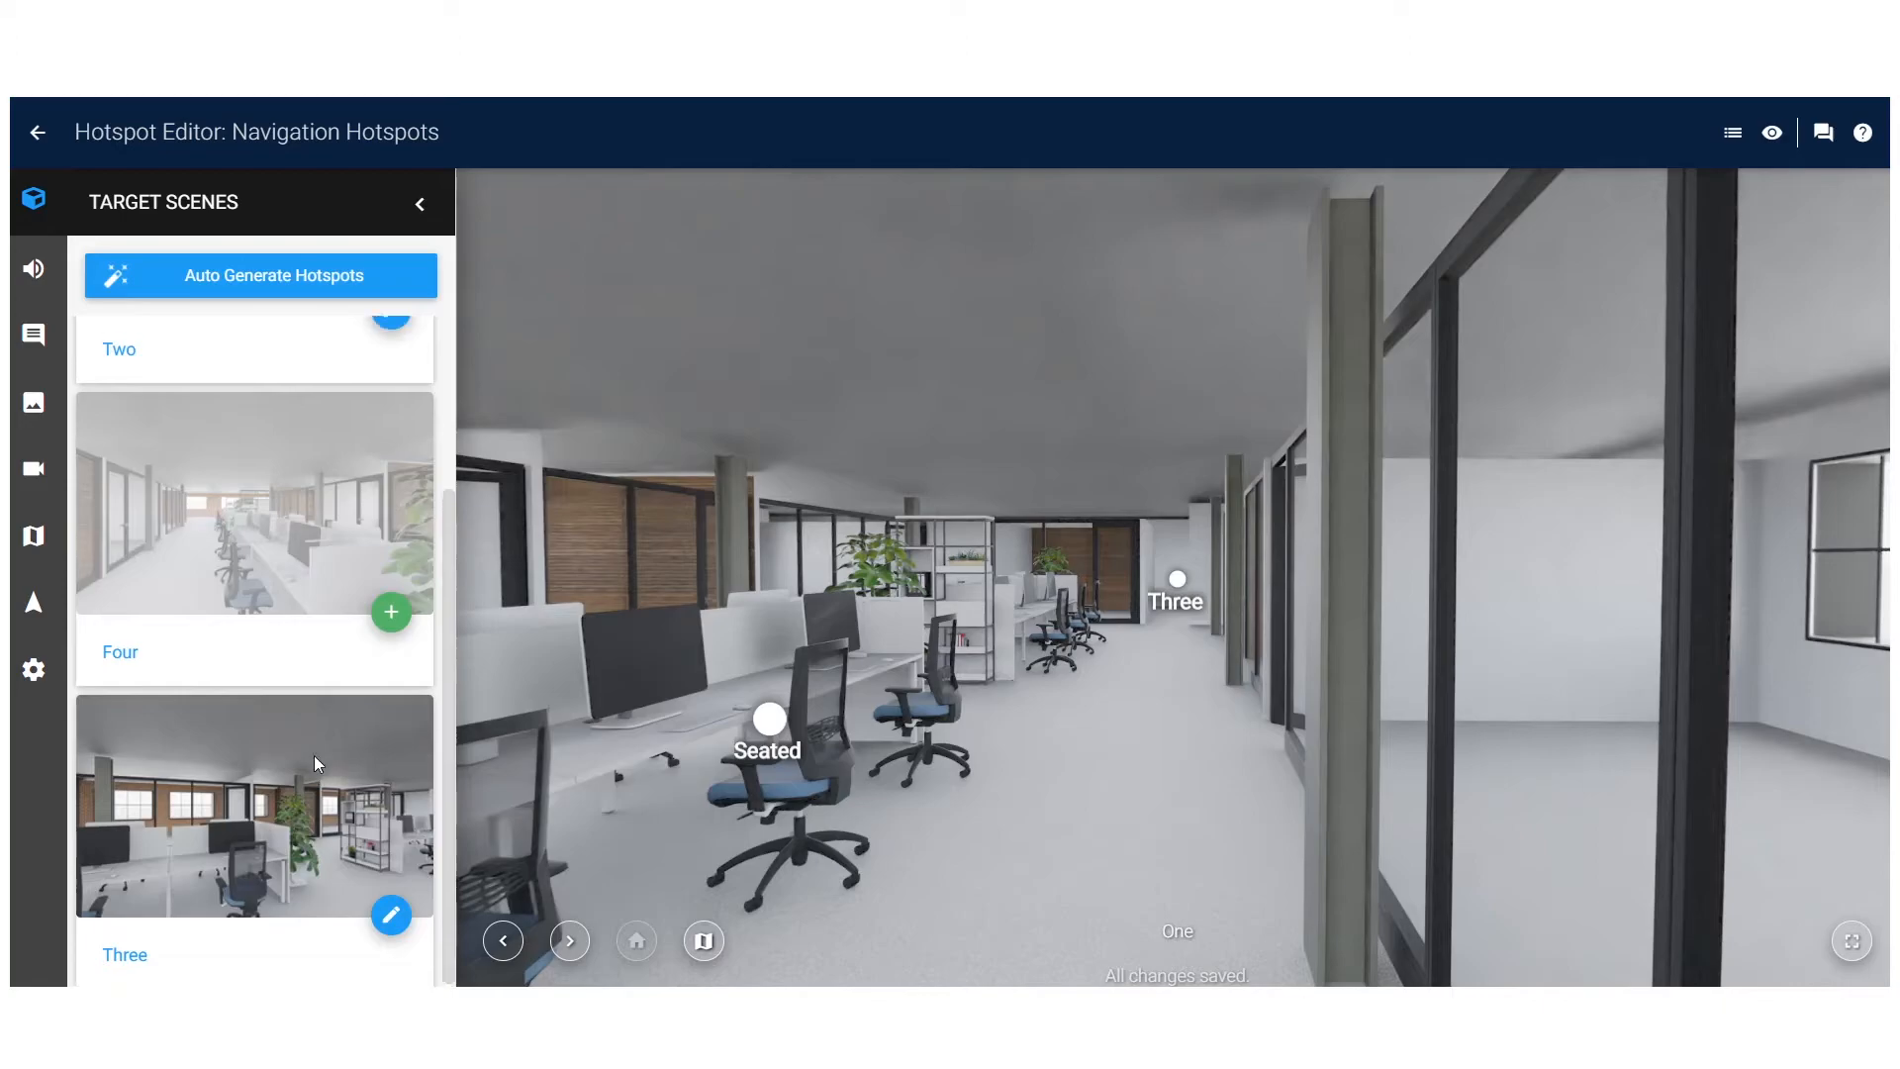
- Place a navigation hotspot to scene Four at scene One's far wooden door and set its depth close to the far end
scroll(316, 766, "up", 2)
left_click_drag(201, 729, 1086, 569)
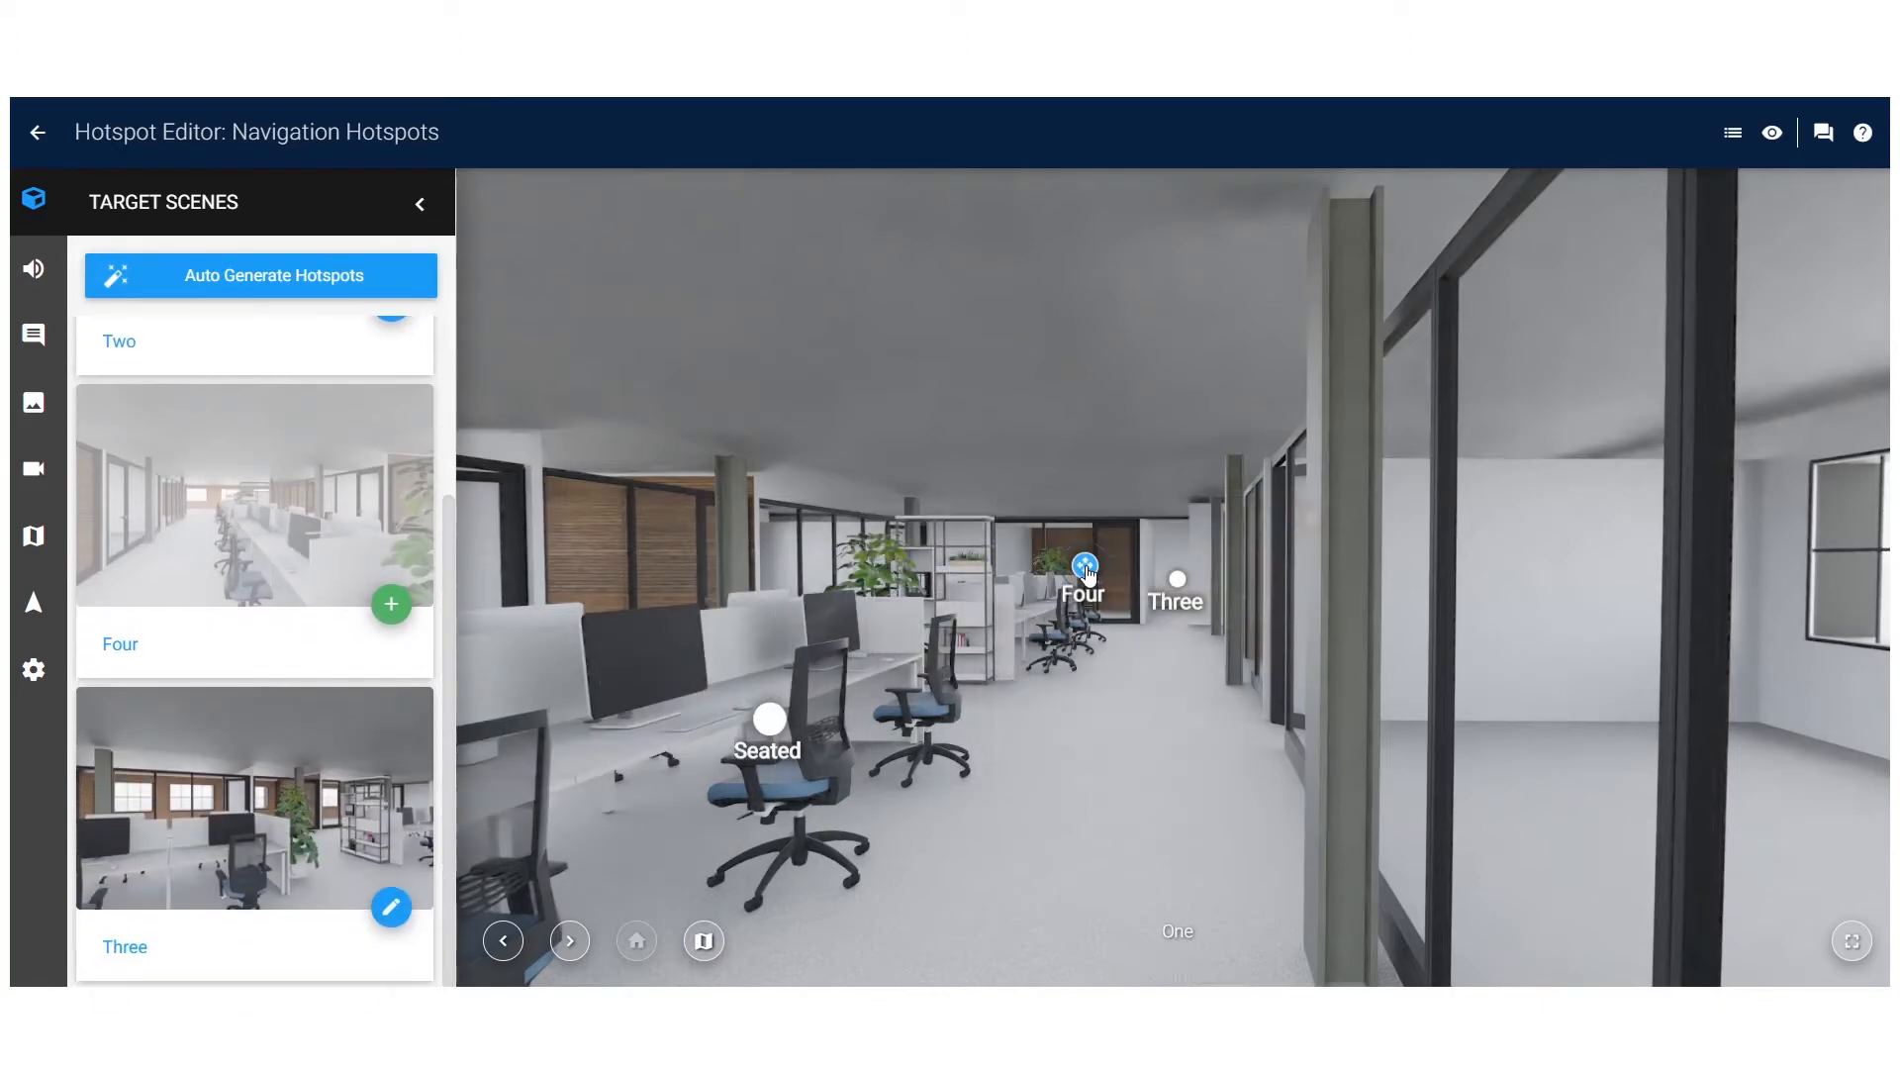
left_click_drag(160, 748, 364, 758)
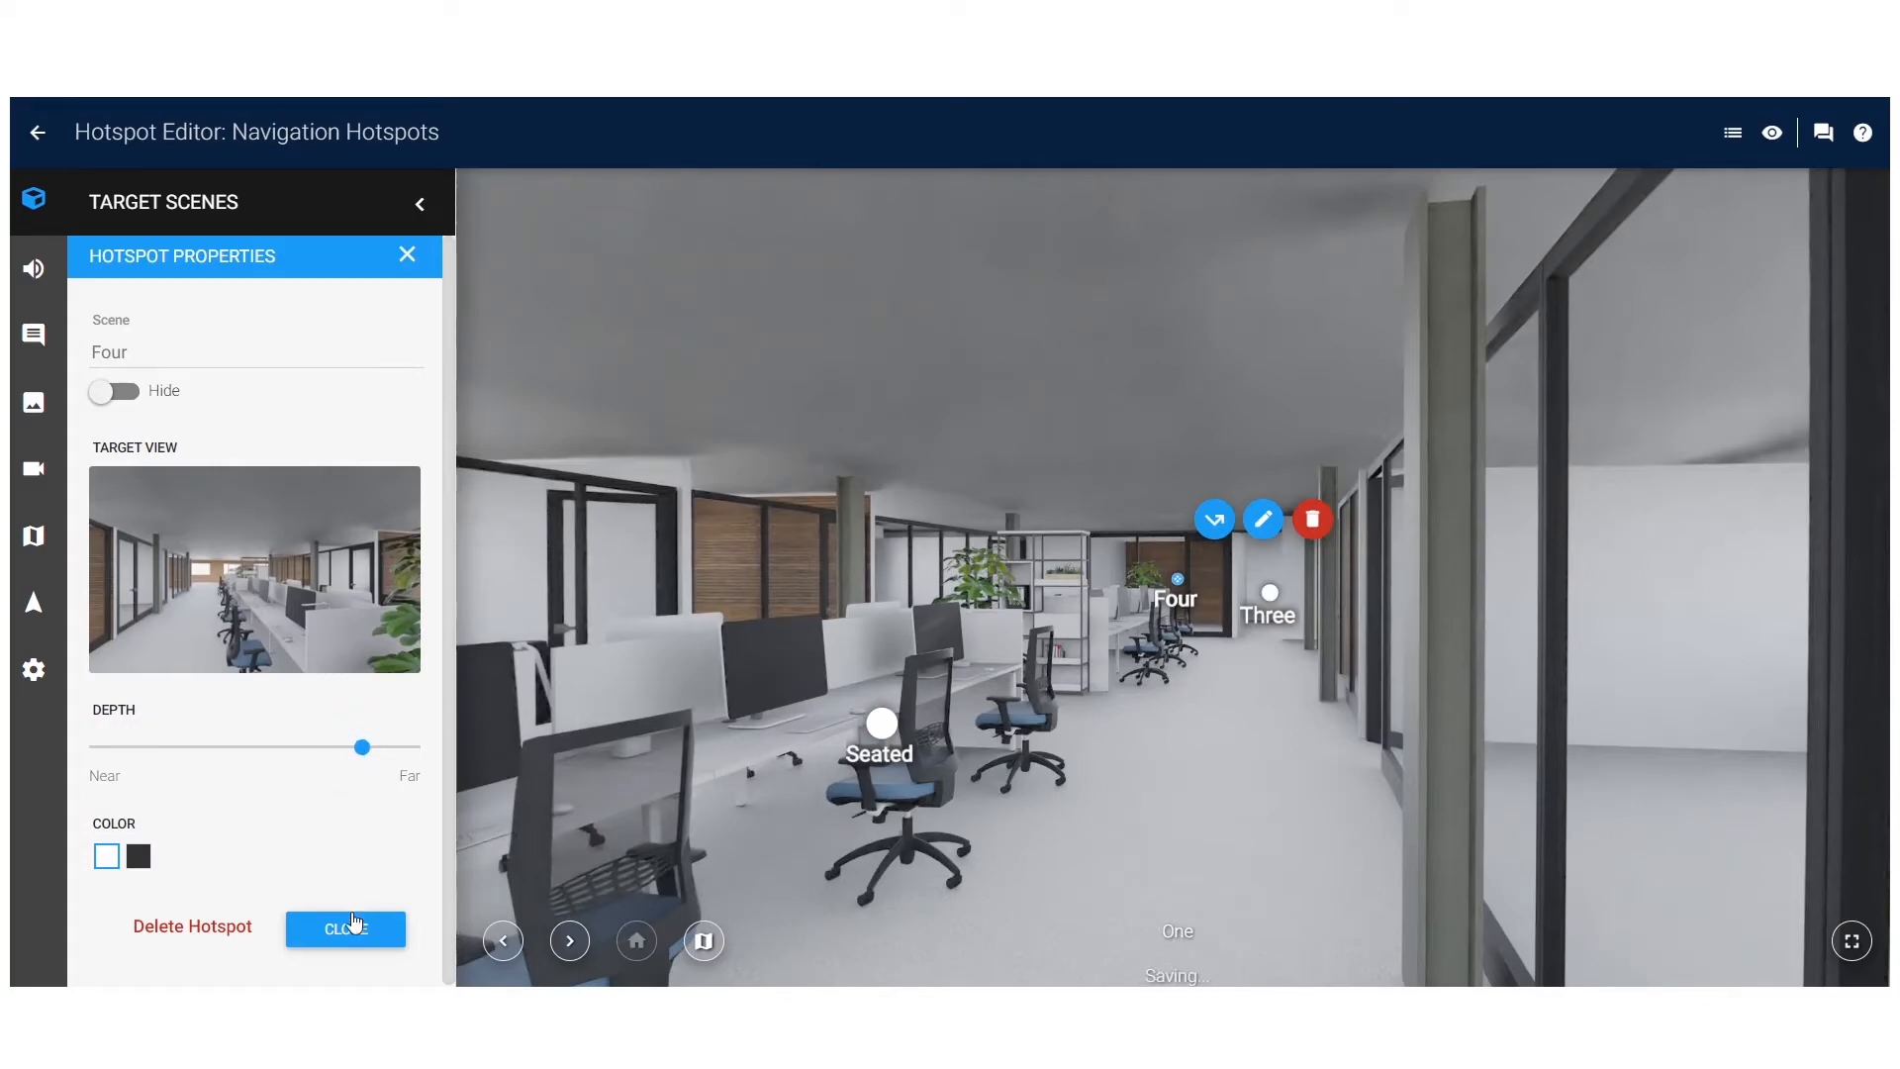
left_click(349, 936)
left_click_drag(1021, 763, 1041, 727)
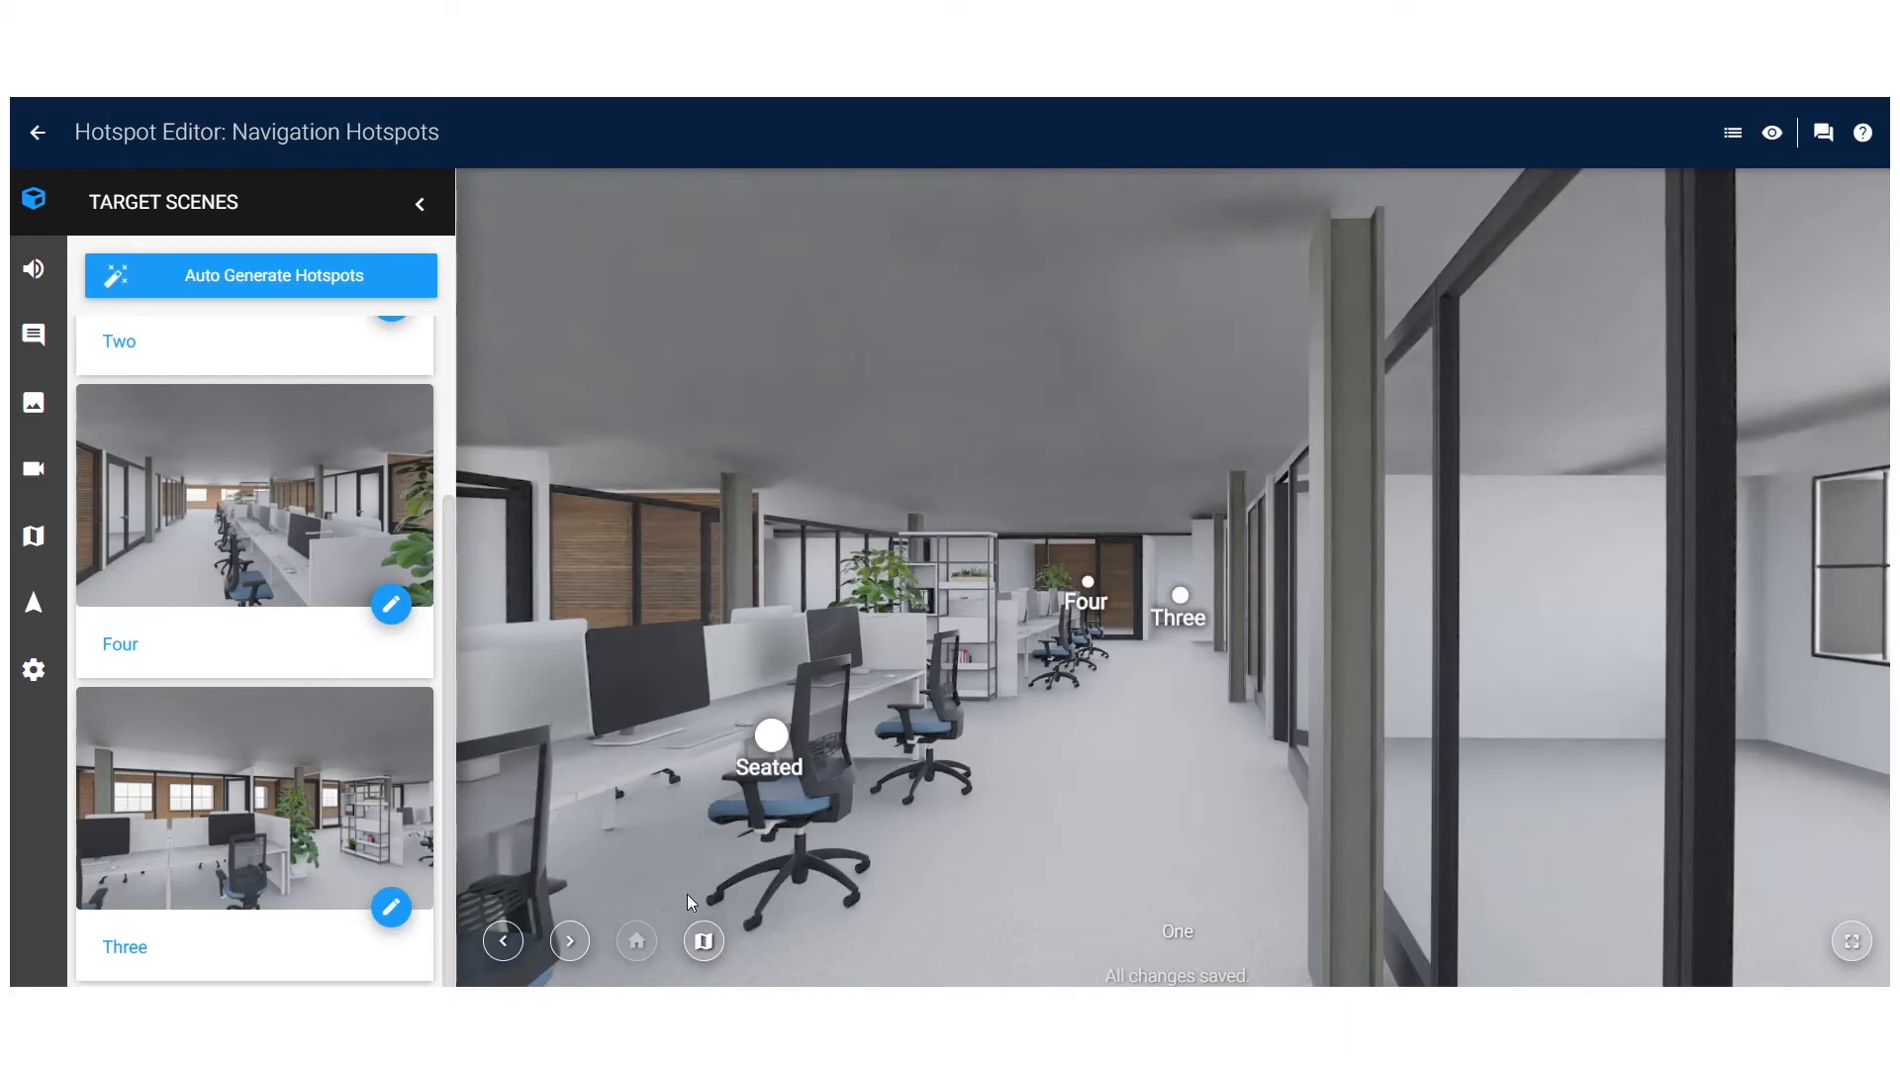
- Switch to scene Two and place a hotspot to scene One near the brick wall, with its label shown and a slightly nearer depth
left_click(569, 944)
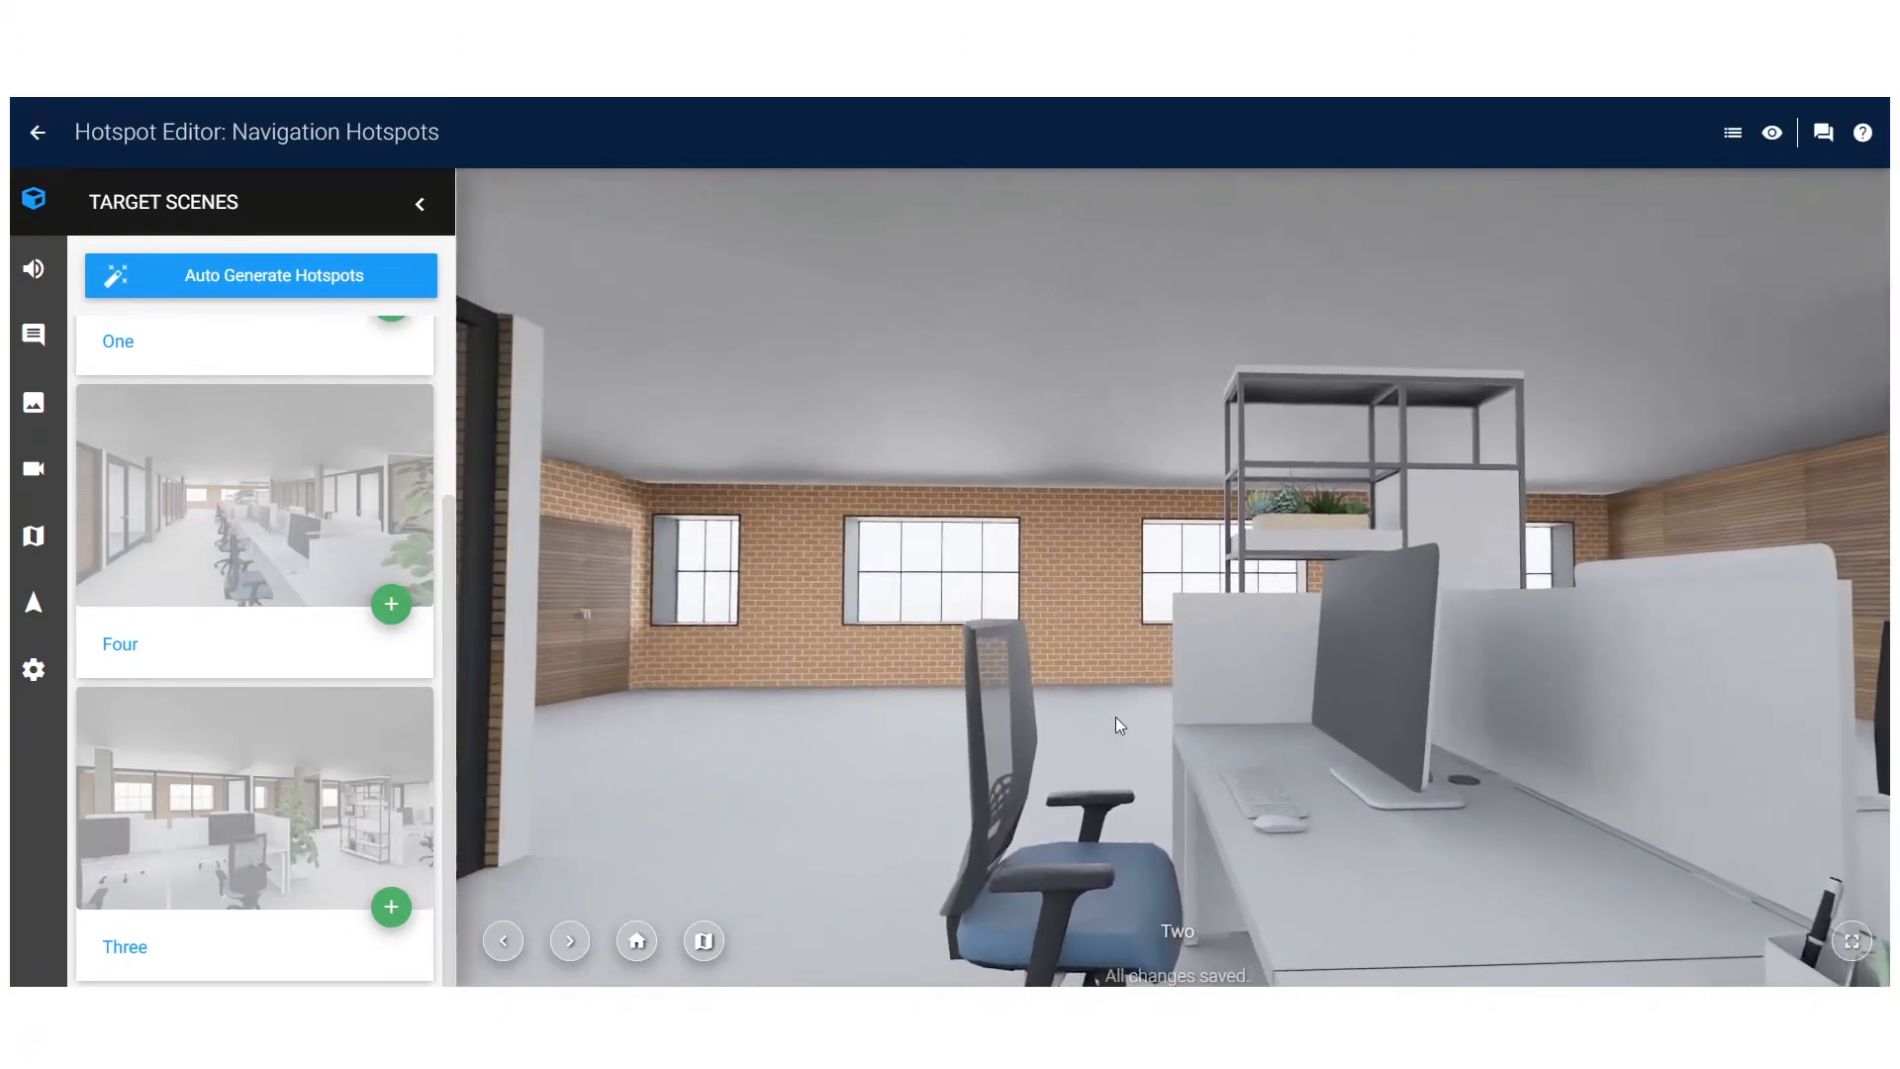
left_click_drag(1059, 705, 1123, 656)
scroll(223, 476, "up", 3)
left_click_drag(224, 473, 838, 559)
left_click(124, 393)
left_click(123, 393)
left_click_drag(161, 749, 145, 749)
left_click(352, 930)
- In scene Two, place a navigation hotspot to scene Three on the glass-walled side of the aisle
left_click_drag(1002, 683, 1703, 685)
scroll(187, 760, "down", 3)
mouse_move(185, 762)
left_mouse_down()
mouse_move(687, 760)
mouse_move(1328, 587)
left_mouse_up()
left_click(348, 925)
- Place a navigation hotspot to scene Four at the far end of scene Two's aisle and set a farther depth
left_click_drag(592, 643, 954, 628)
left_click_drag(177, 738, 321, 737)
left_click(349, 926)
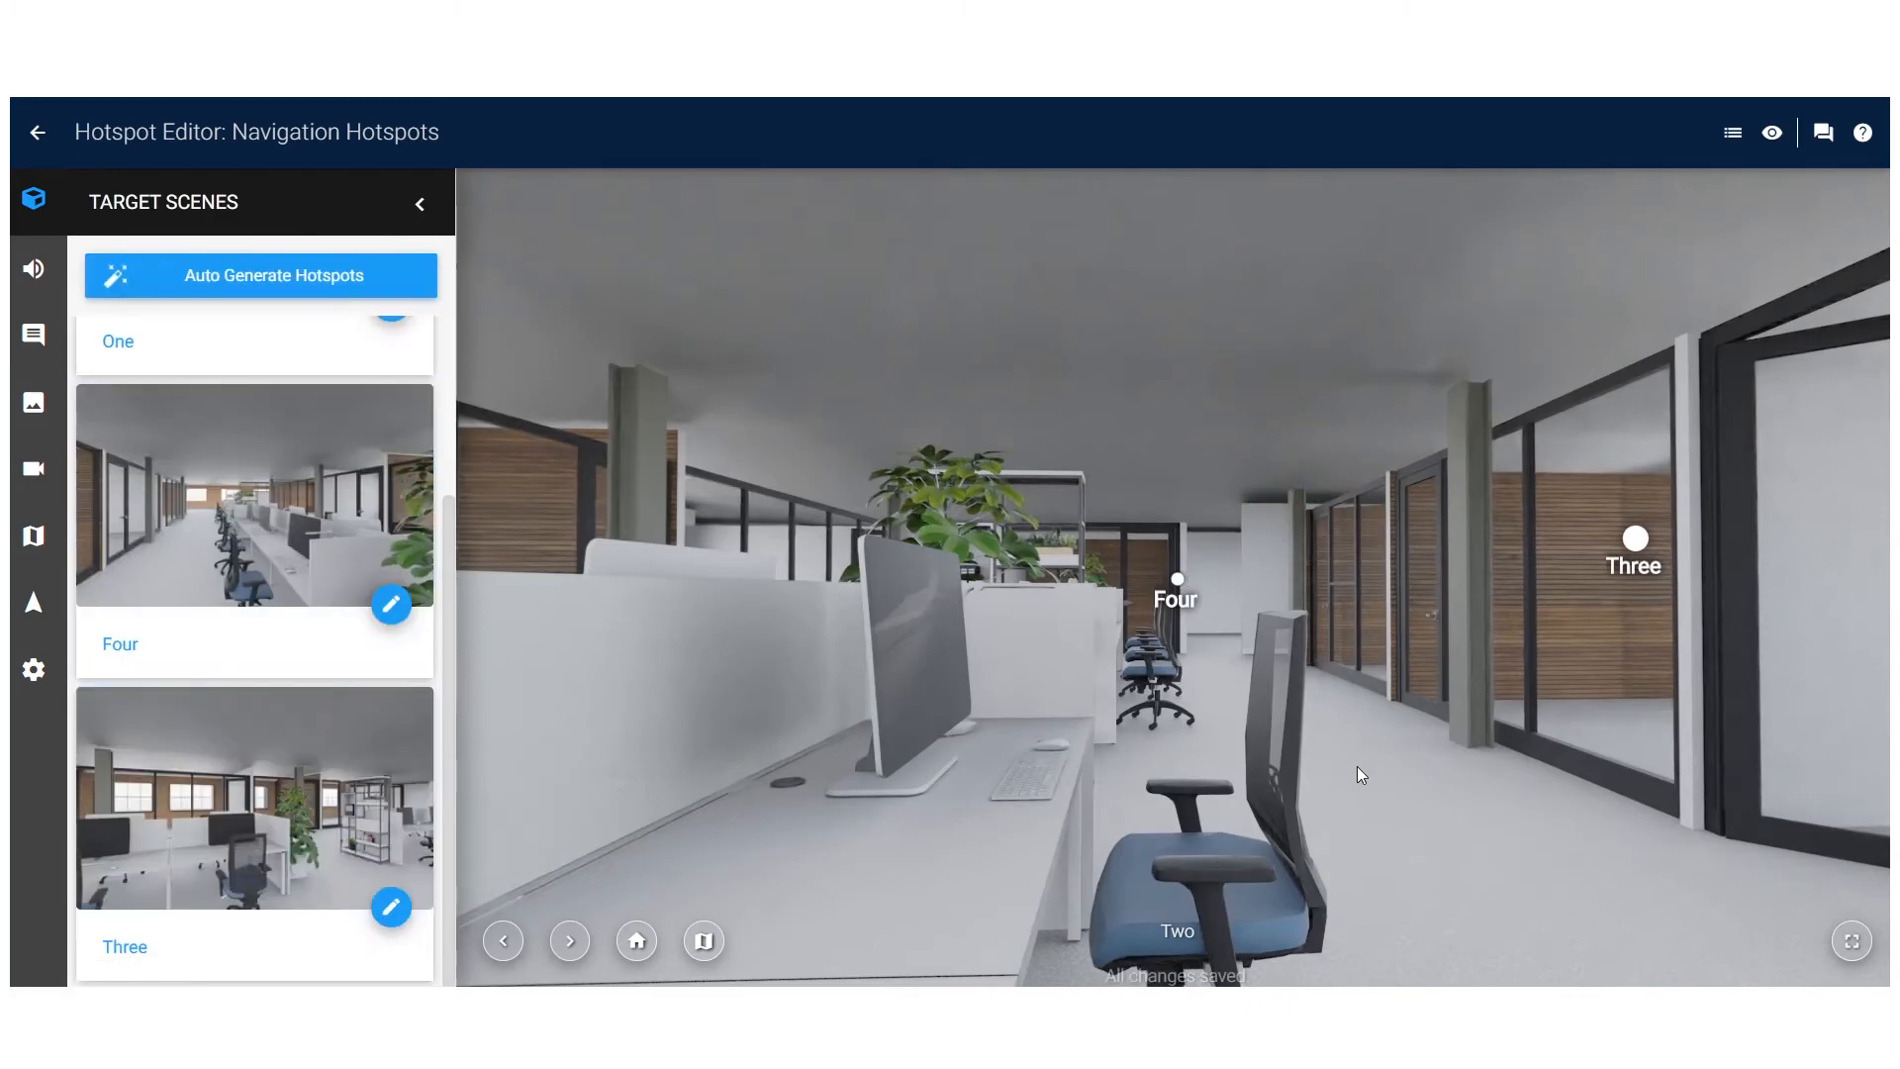
- Switch to scene Four and place a navigation hotspot to scene Two above the far desk chairs
left_click_drag(1243, 768, 1015, 768)
left_click(570, 943)
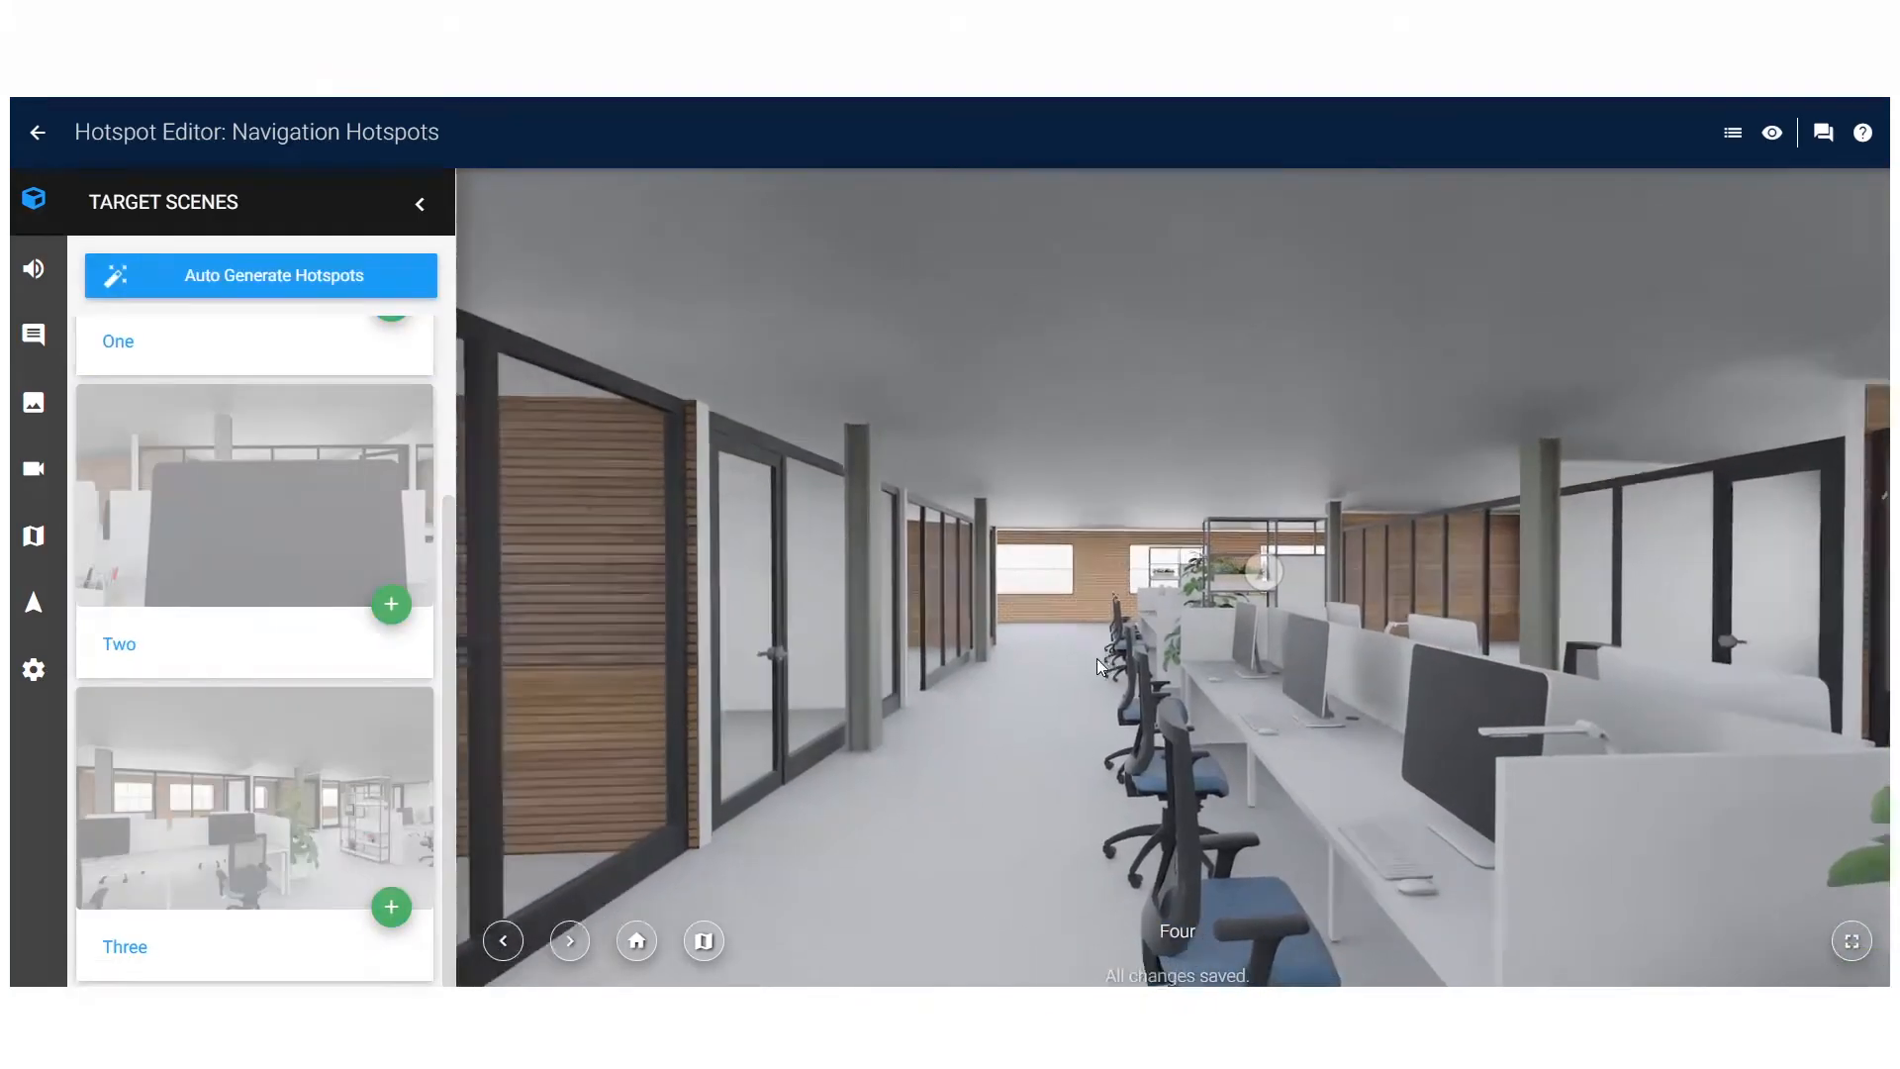
left_click_drag(1097, 658, 1405, 645)
left_click_drag(254, 510, 1217, 601)
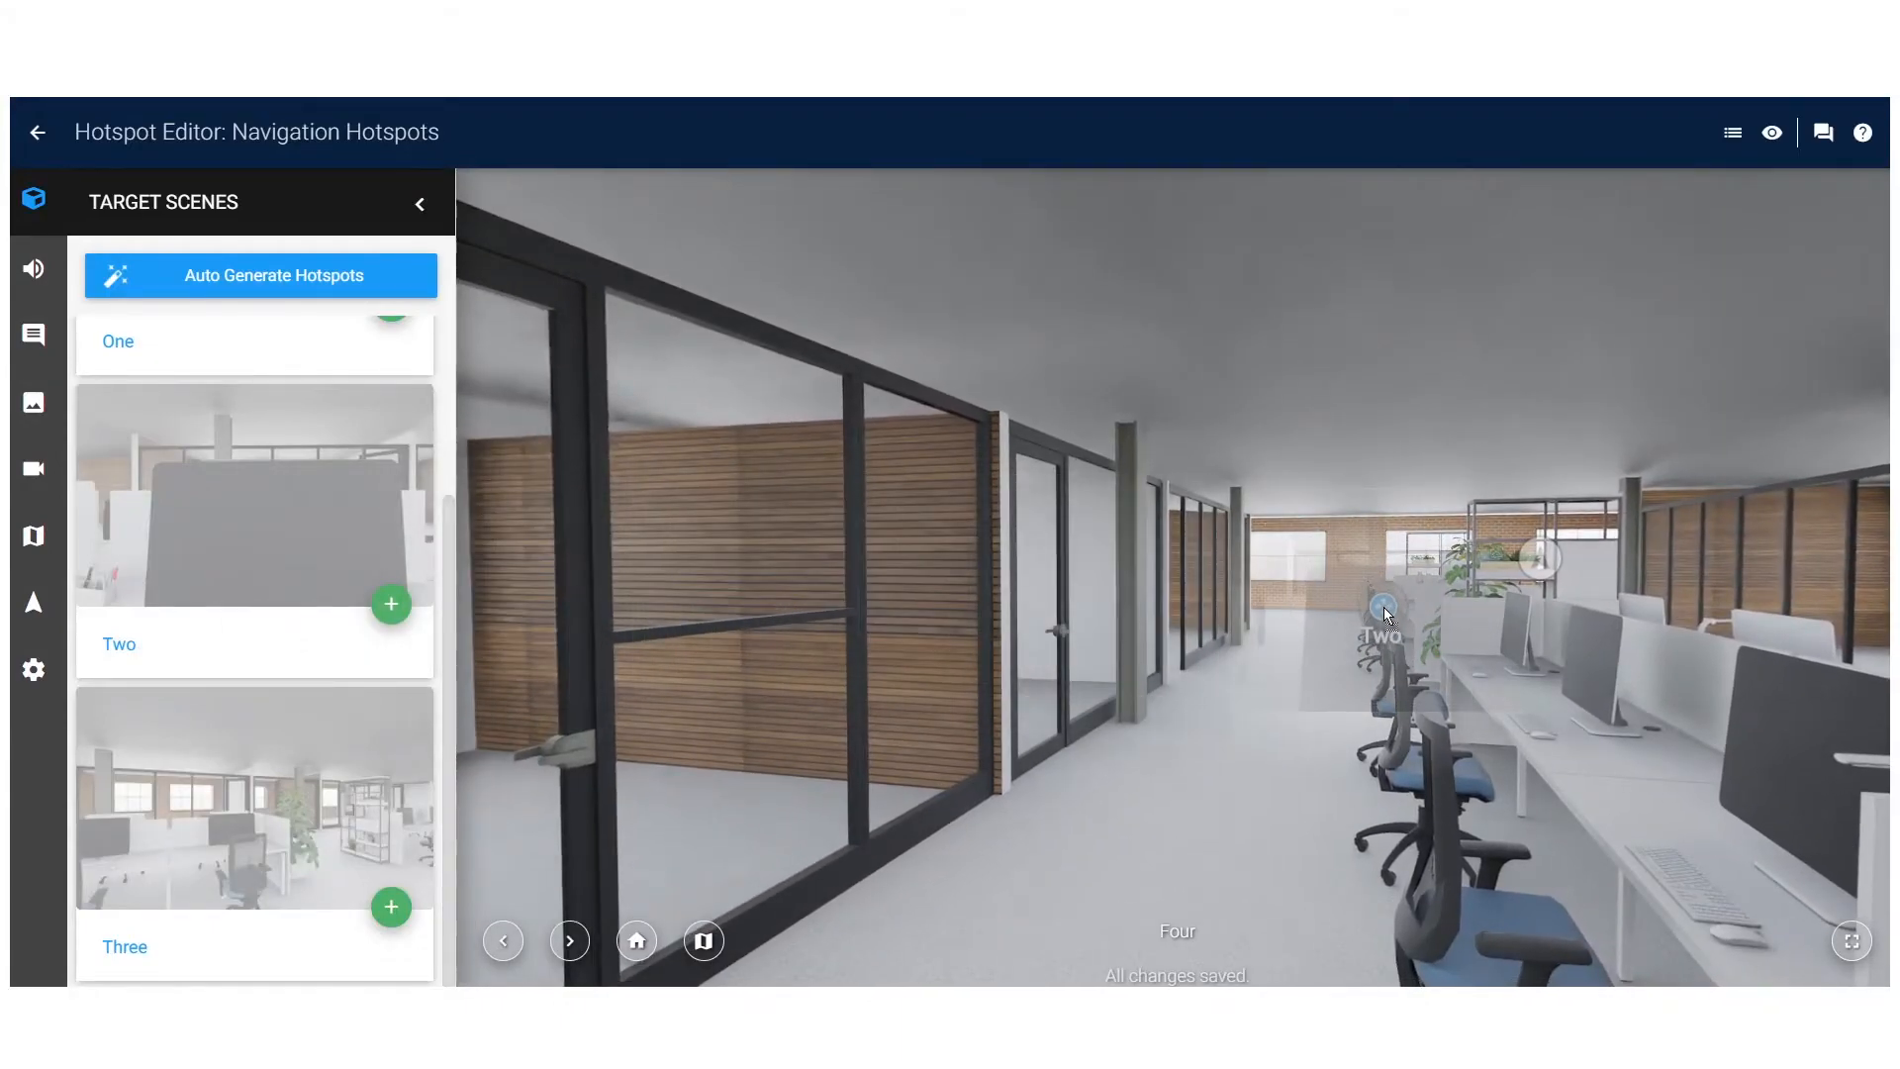
left_click(345, 930)
- In scene Four, place navigation hotspots to scene Three at the glass doors and to scene One near the far brick wall
left_click_drag(753, 633, 849, 634)
left_click_drag(283, 763, 1035, 562)
left_click(363, 932)
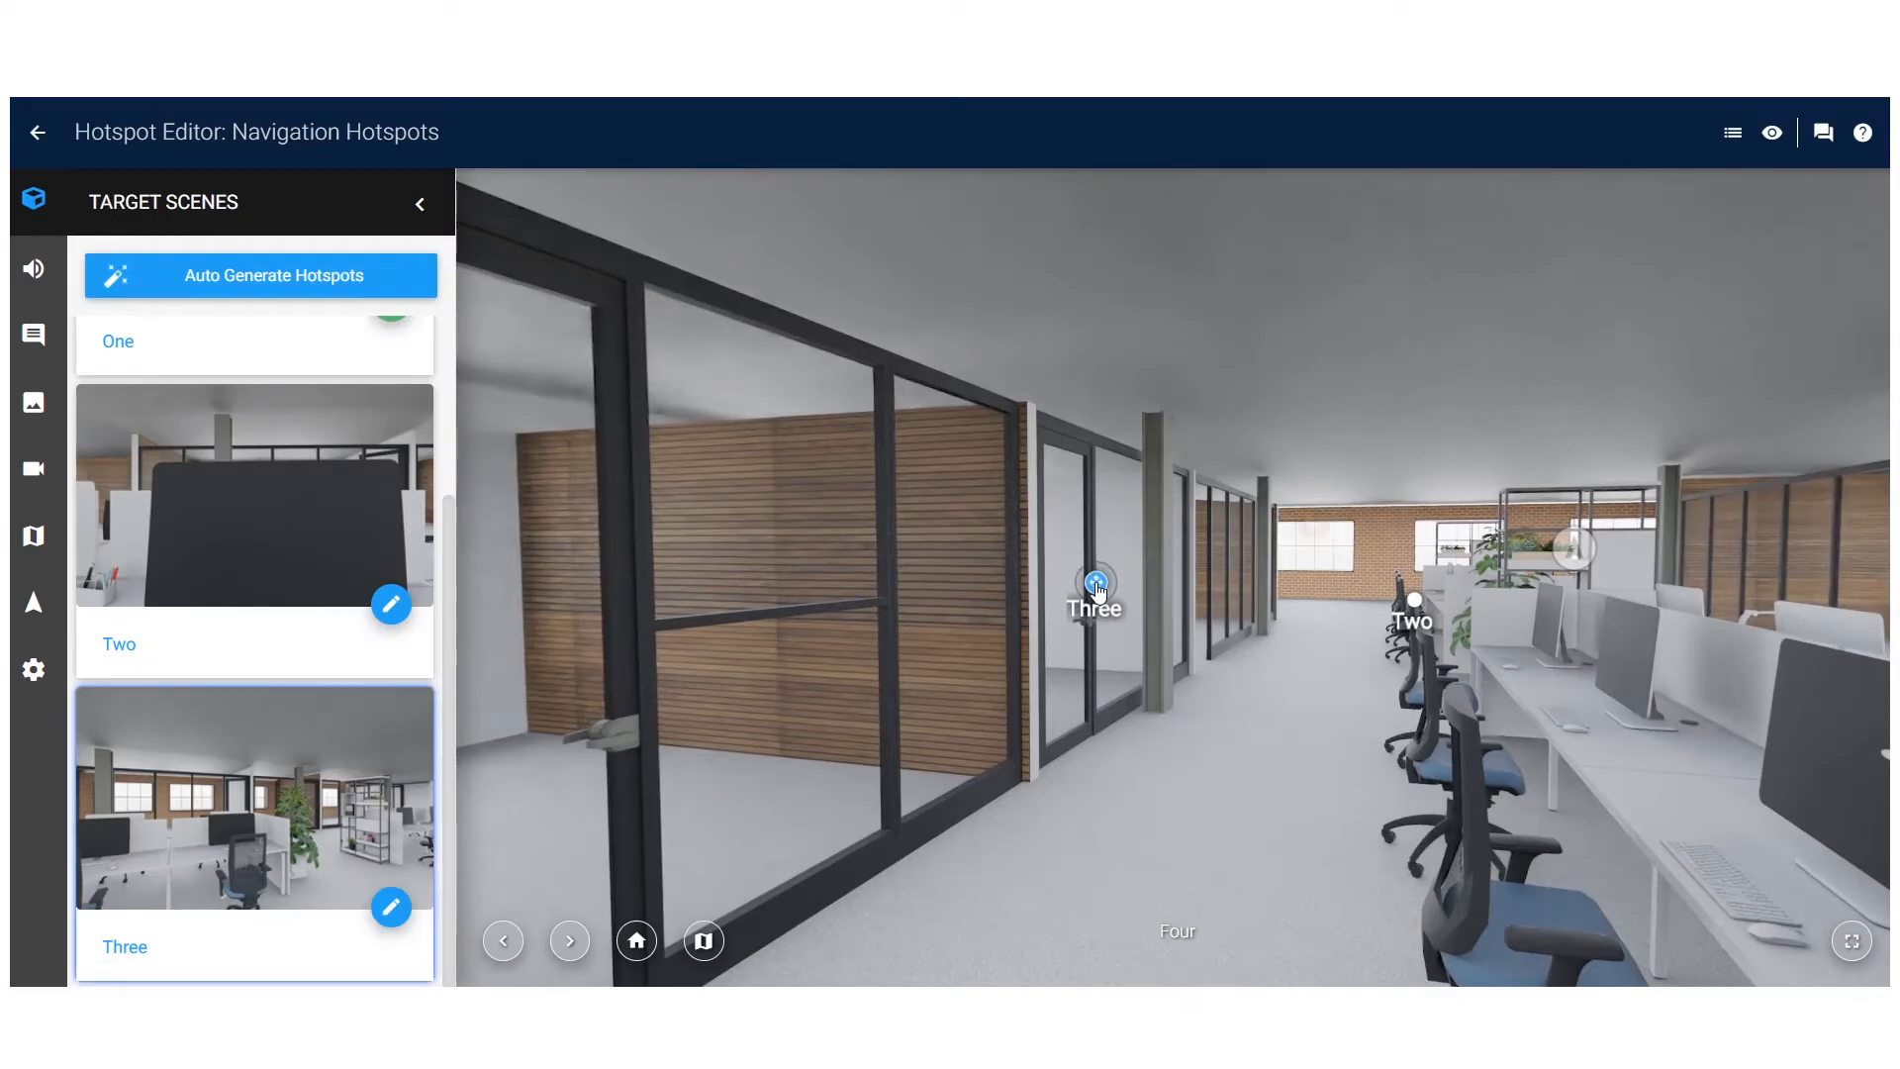
left_click_drag(1226, 746, 1106, 739)
scroll(297, 494, "up", 3)
left_click_drag(283, 465, 1258, 545)
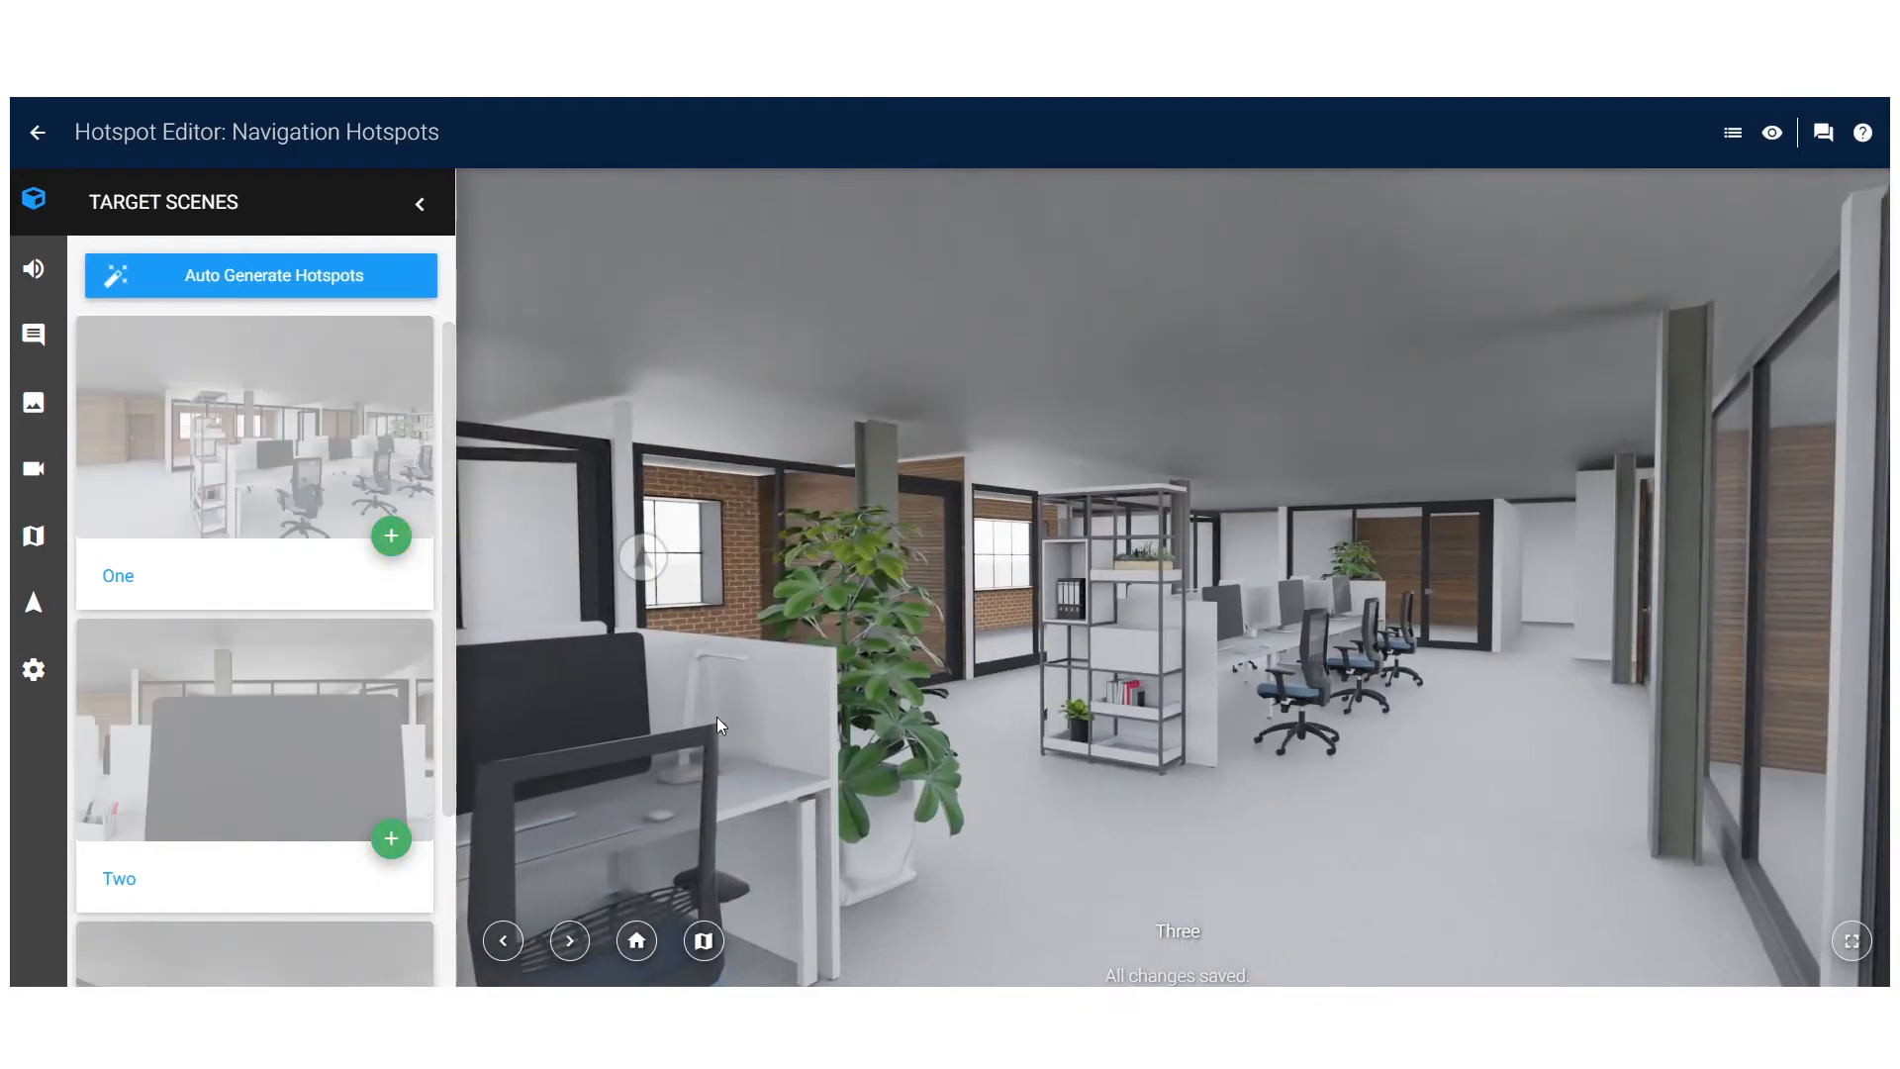
- In scene Three, place a black navigation hotspot to scene Four at the far wooden door
left_click_drag(728, 732, 612, 734)
scroll(259, 762, "down", 3)
left_click_drag(259, 767, 1277, 584)
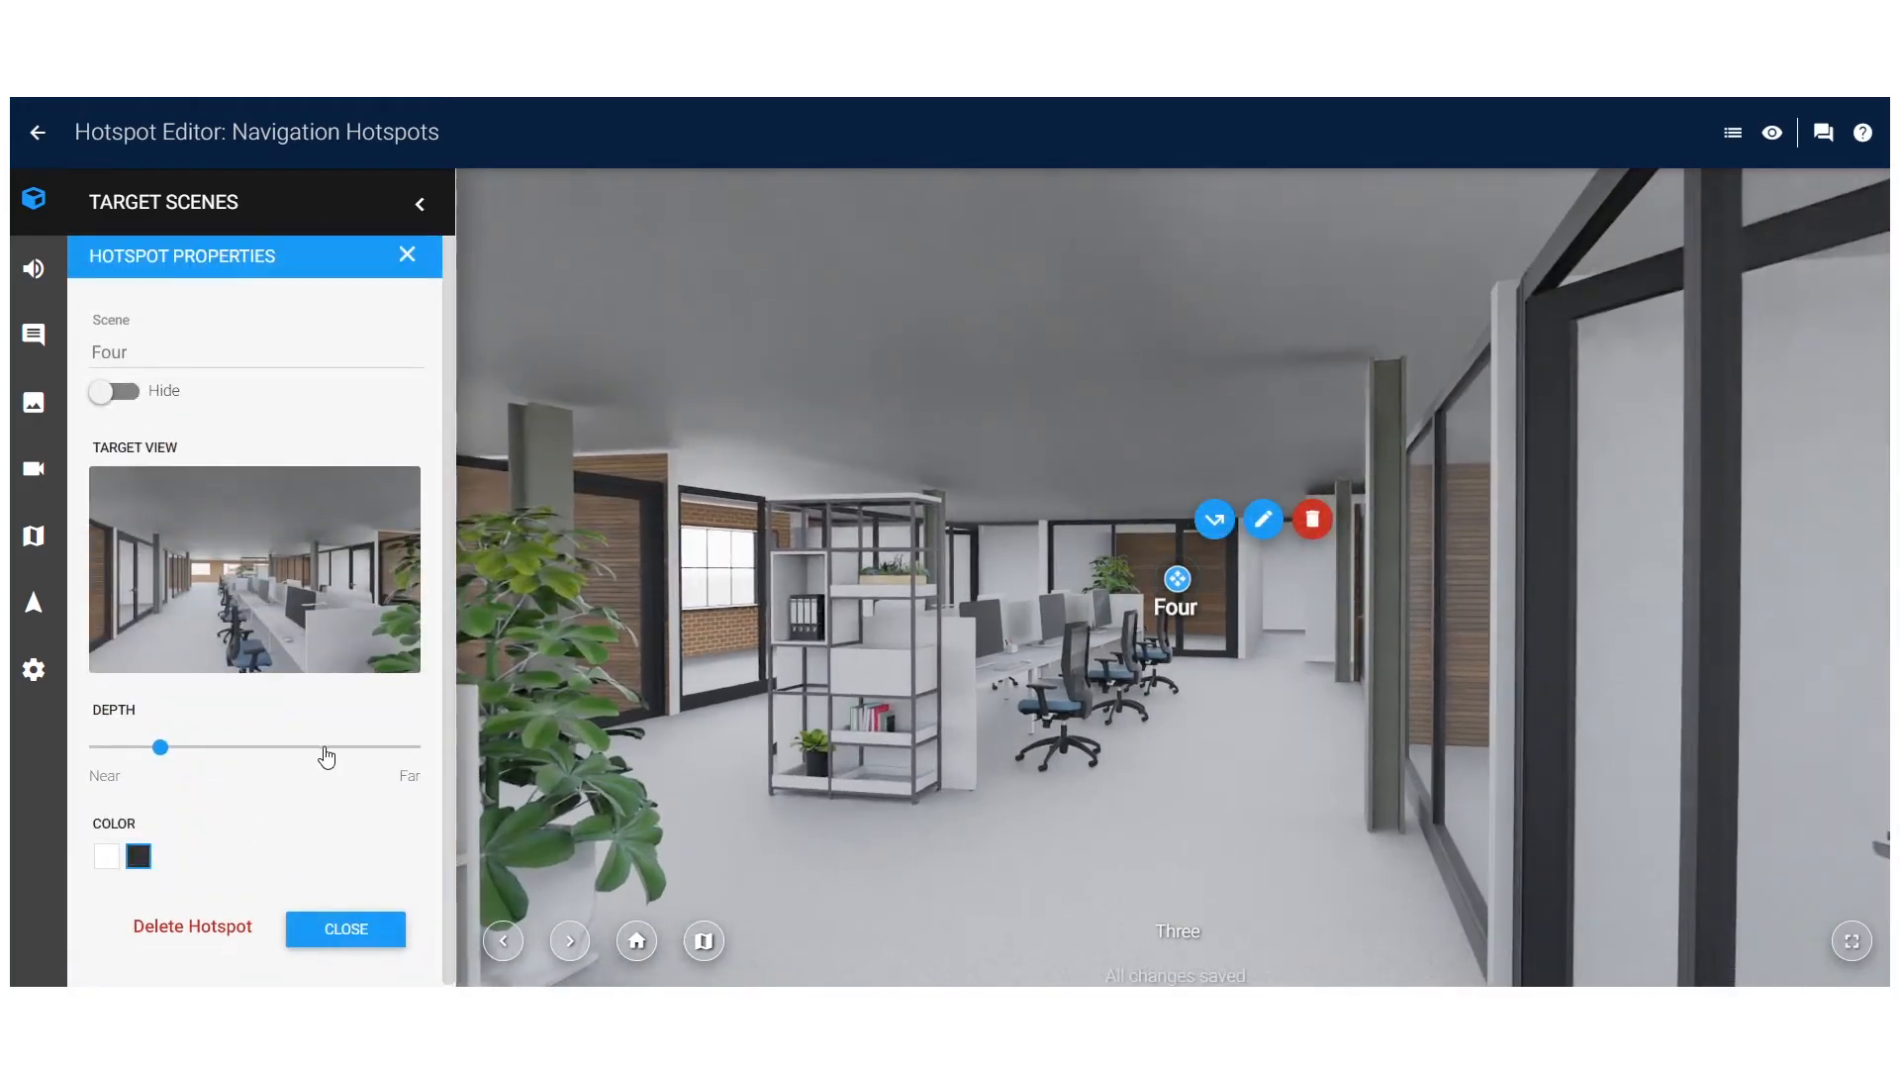
left_click(346, 930)
- In scene Three, place a black navigation hotspot to scene Two on the middle desk chair with a slightly farther depth
left_click_drag(594, 777, 1385, 758)
left_click_drag(179, 515, 1000, 792)
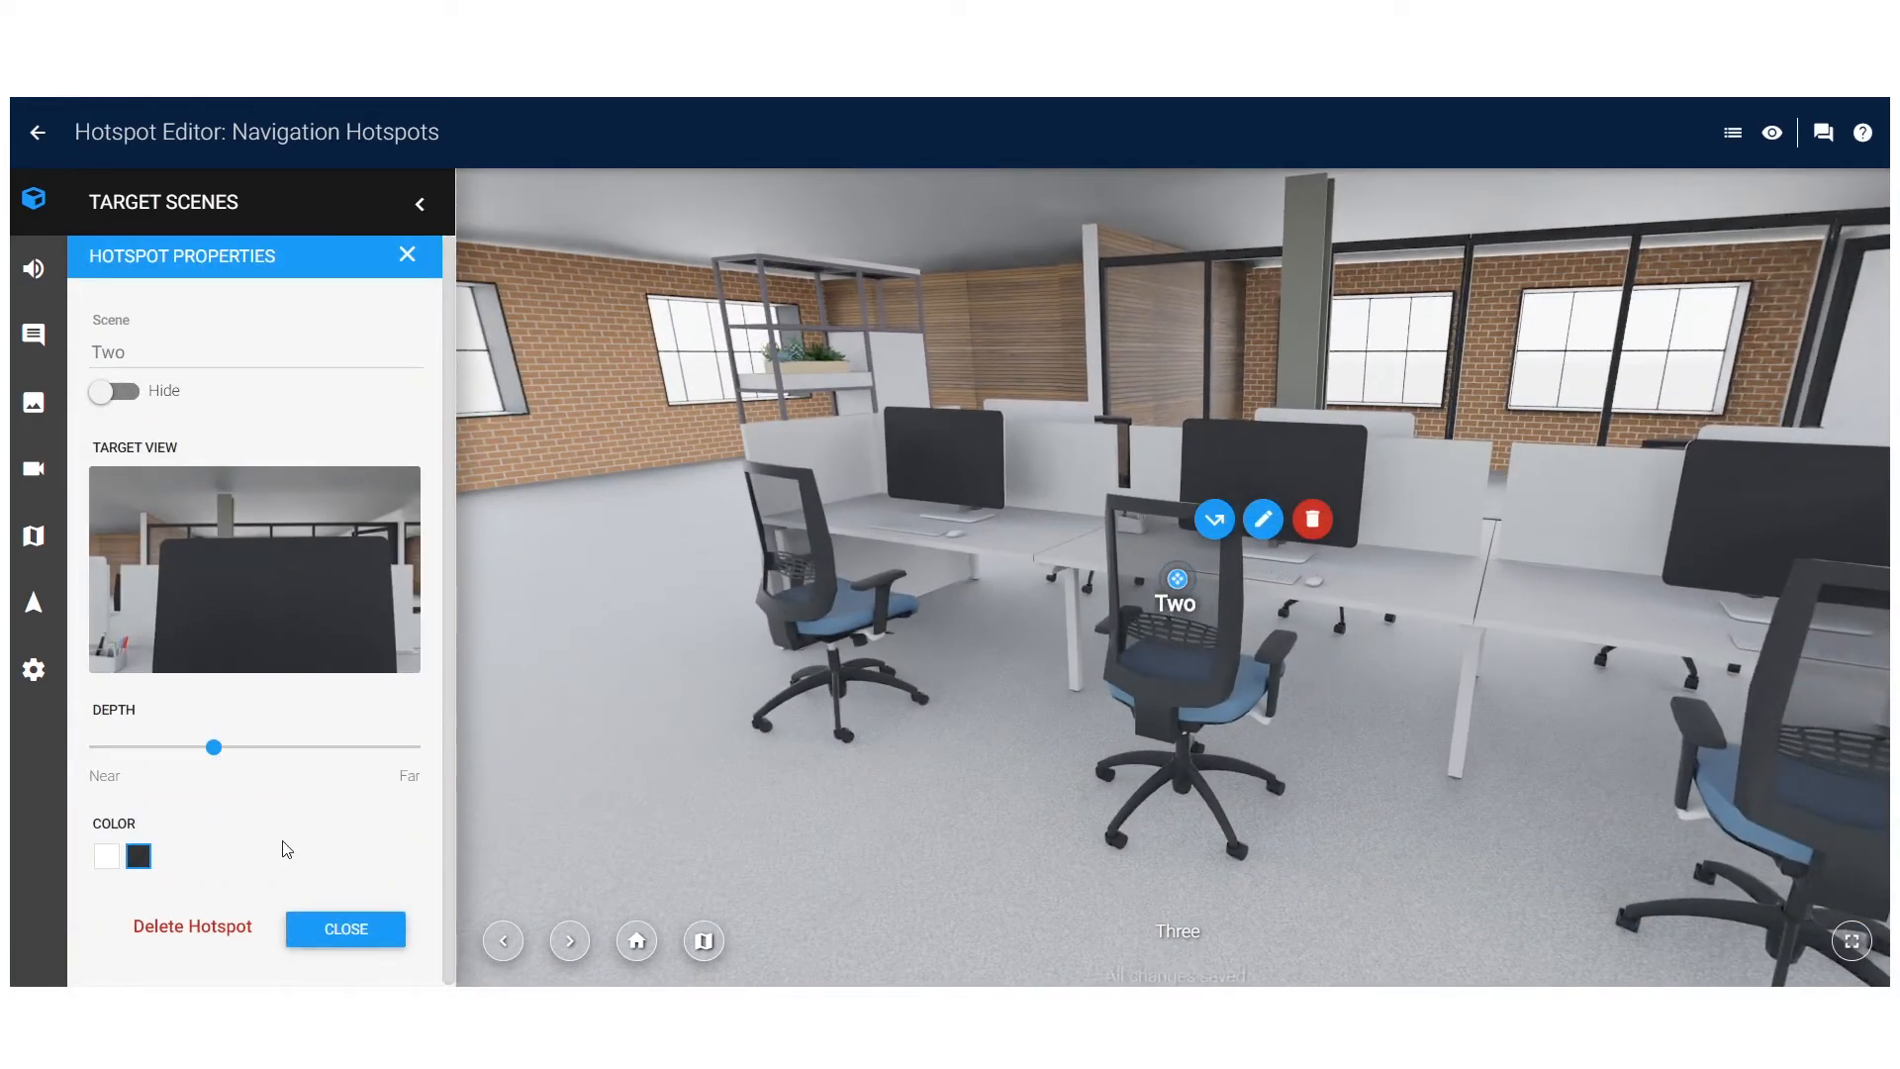
left_click(341, 923)
- Add a navigation hotspot to scene One in scene Three and close its properties
left_click_drag(594, 851, 1069, 869)
scroll(218, 758, "up", 3)
left_click_drag(222, 456, 1093, 525)
left_click(354, 935)
left_click_drag(1336, 831, 772, 836)
left_click_drag(1485, 831, 772, 847)
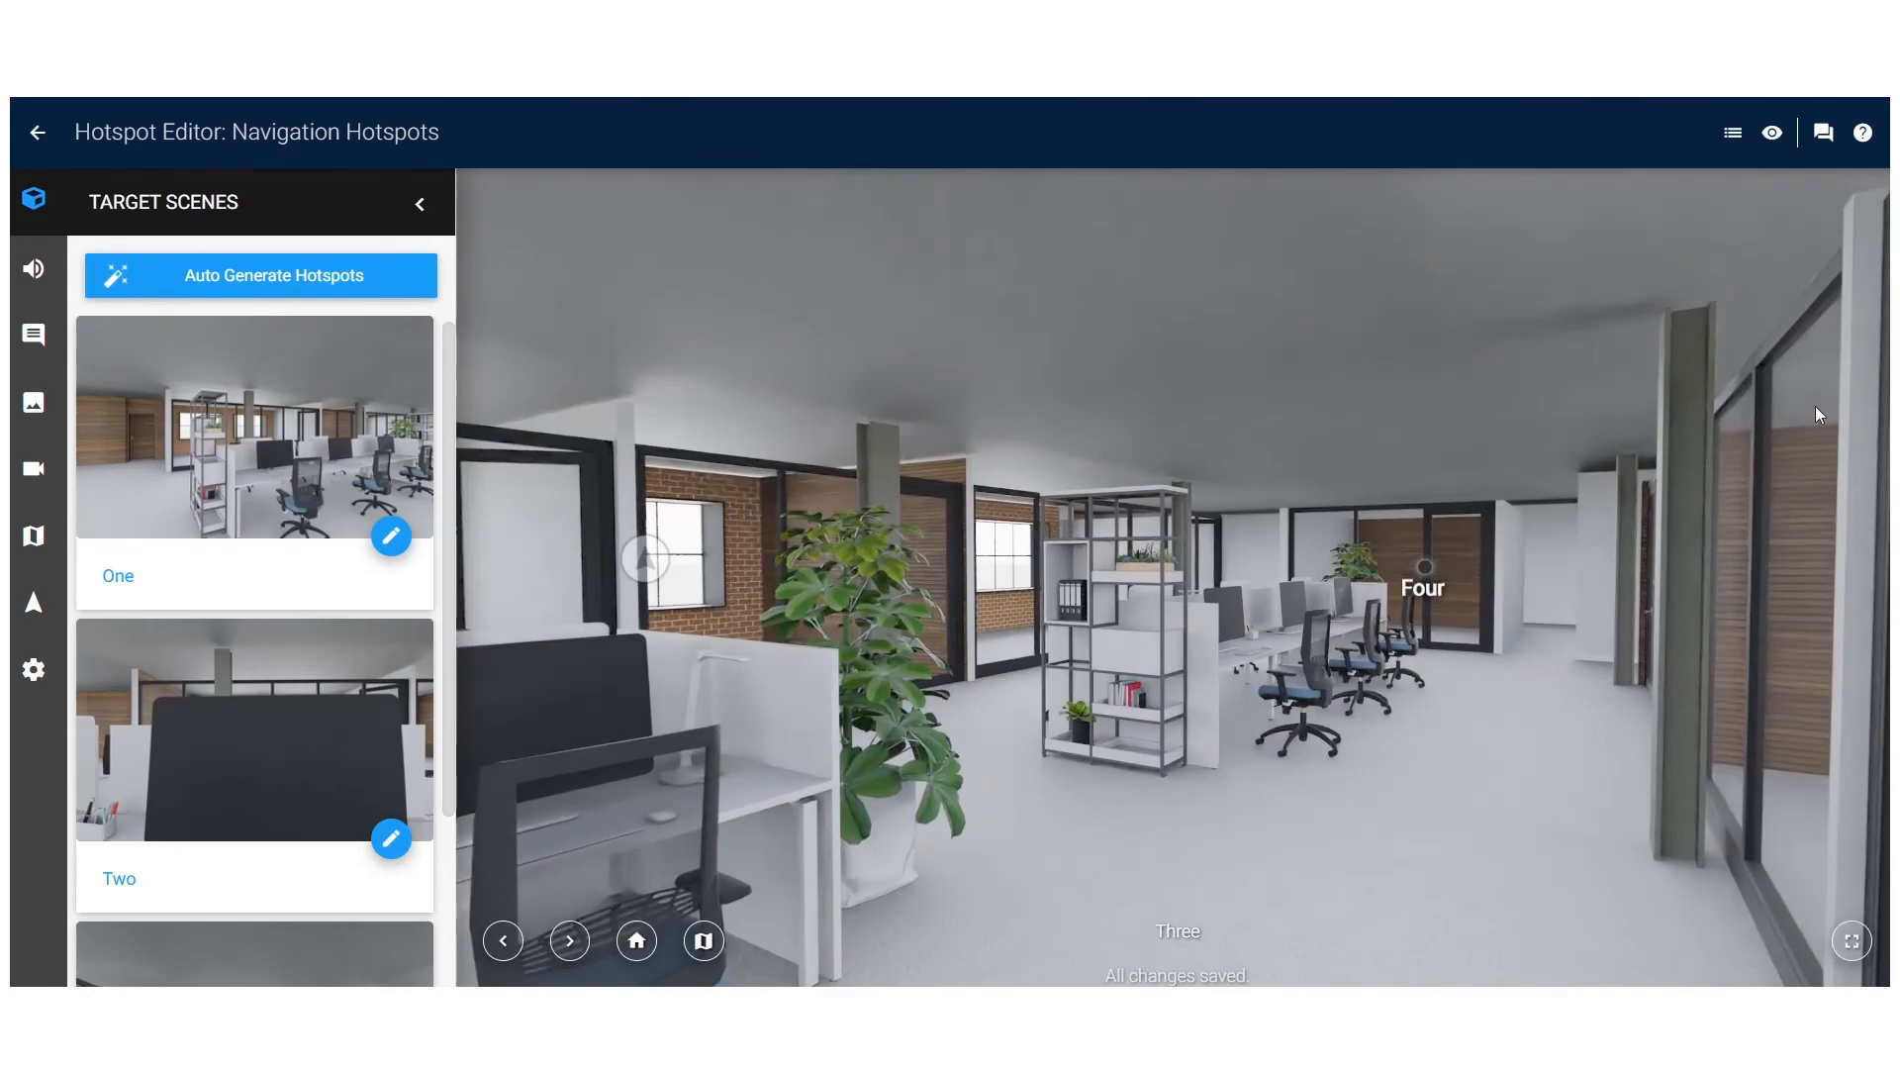
- Preview the project and follow the Seated hotspot from scene One
left_click(1772, 135)
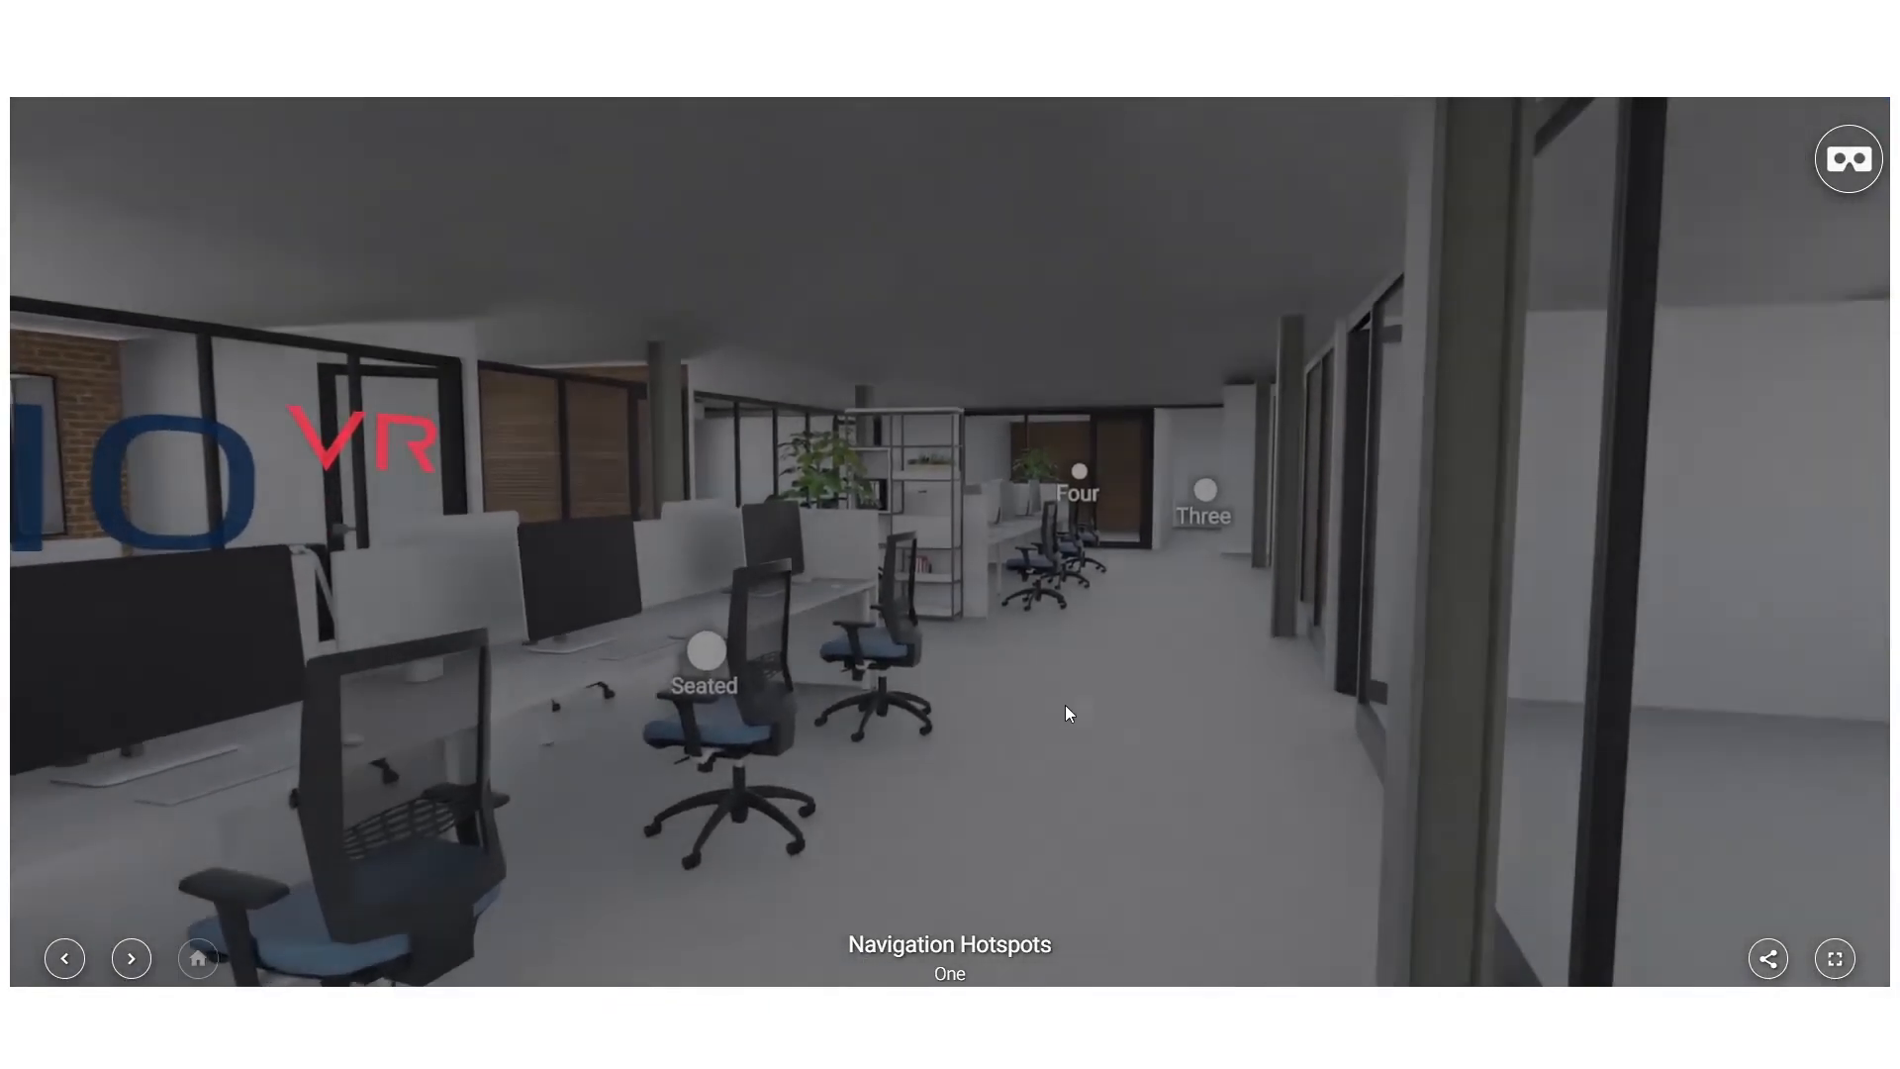
left_click_drag(1066, 706, 994, 757)
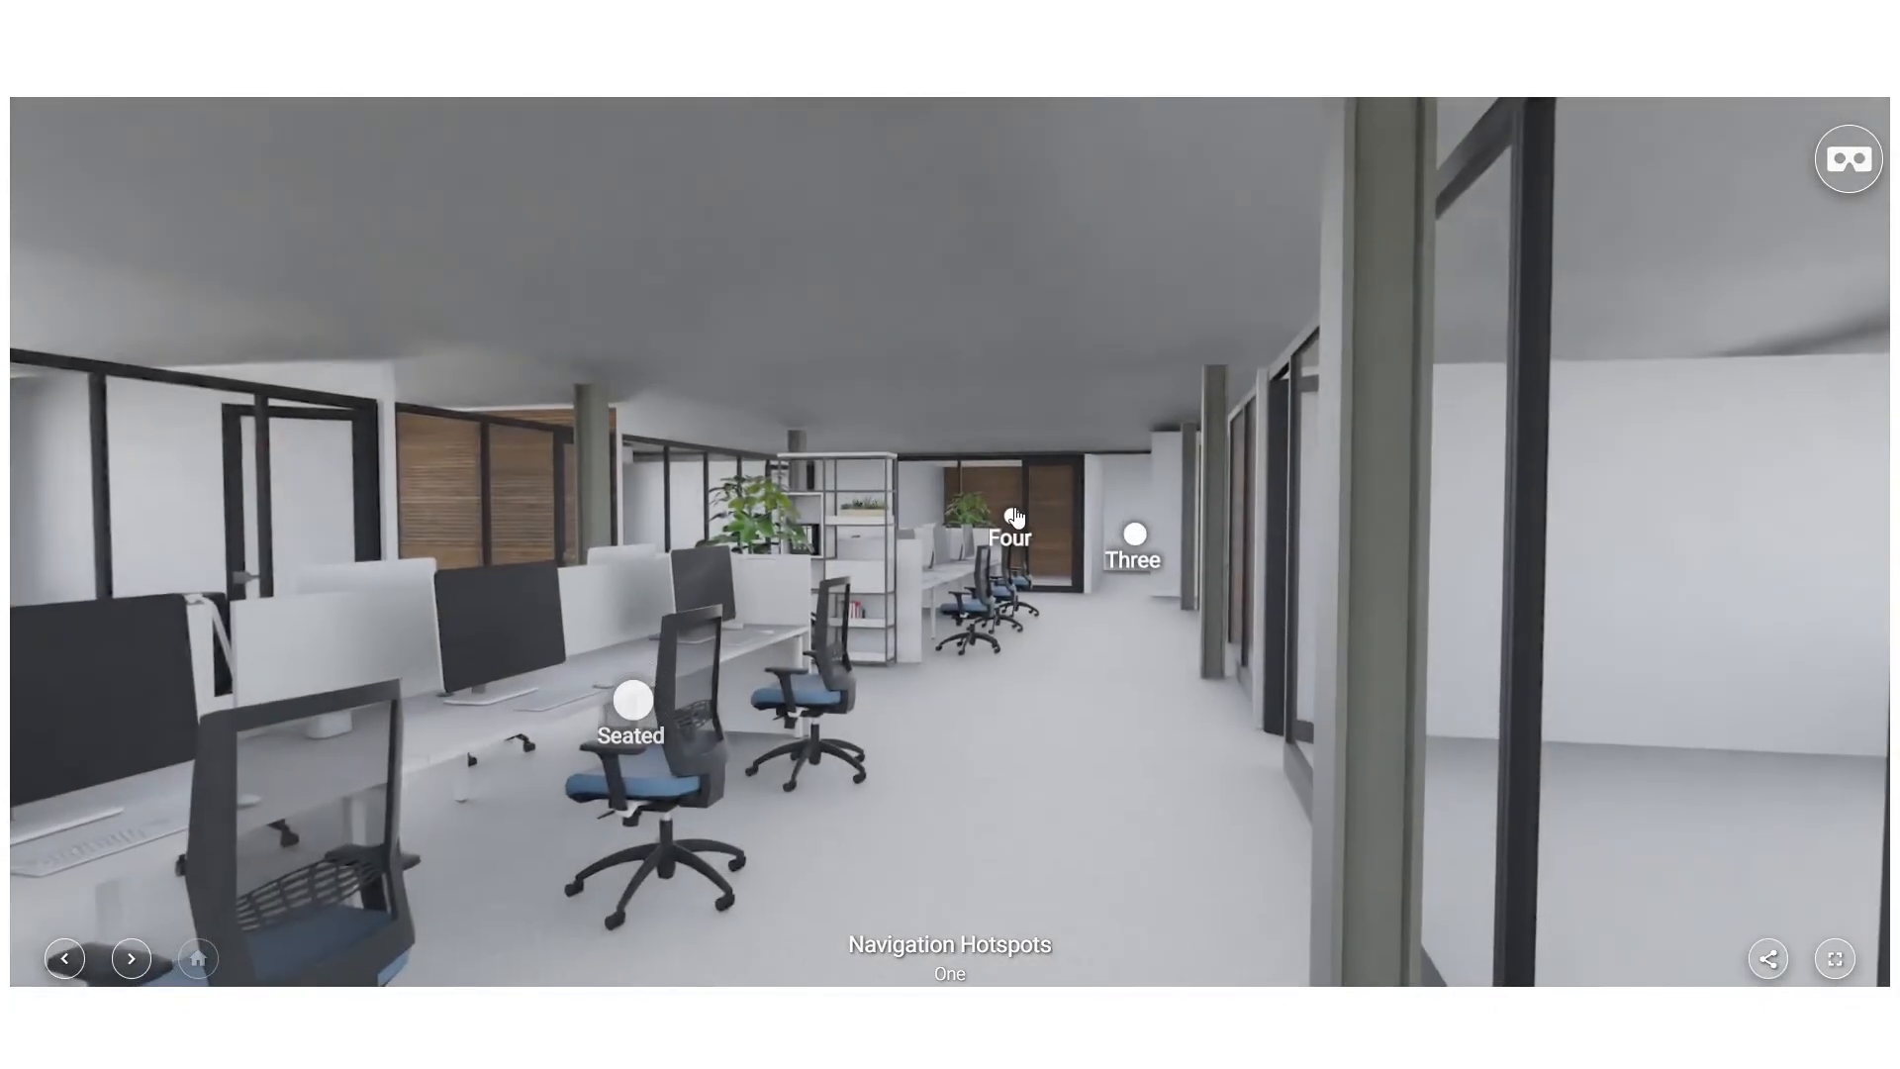
left_click(634, 703)
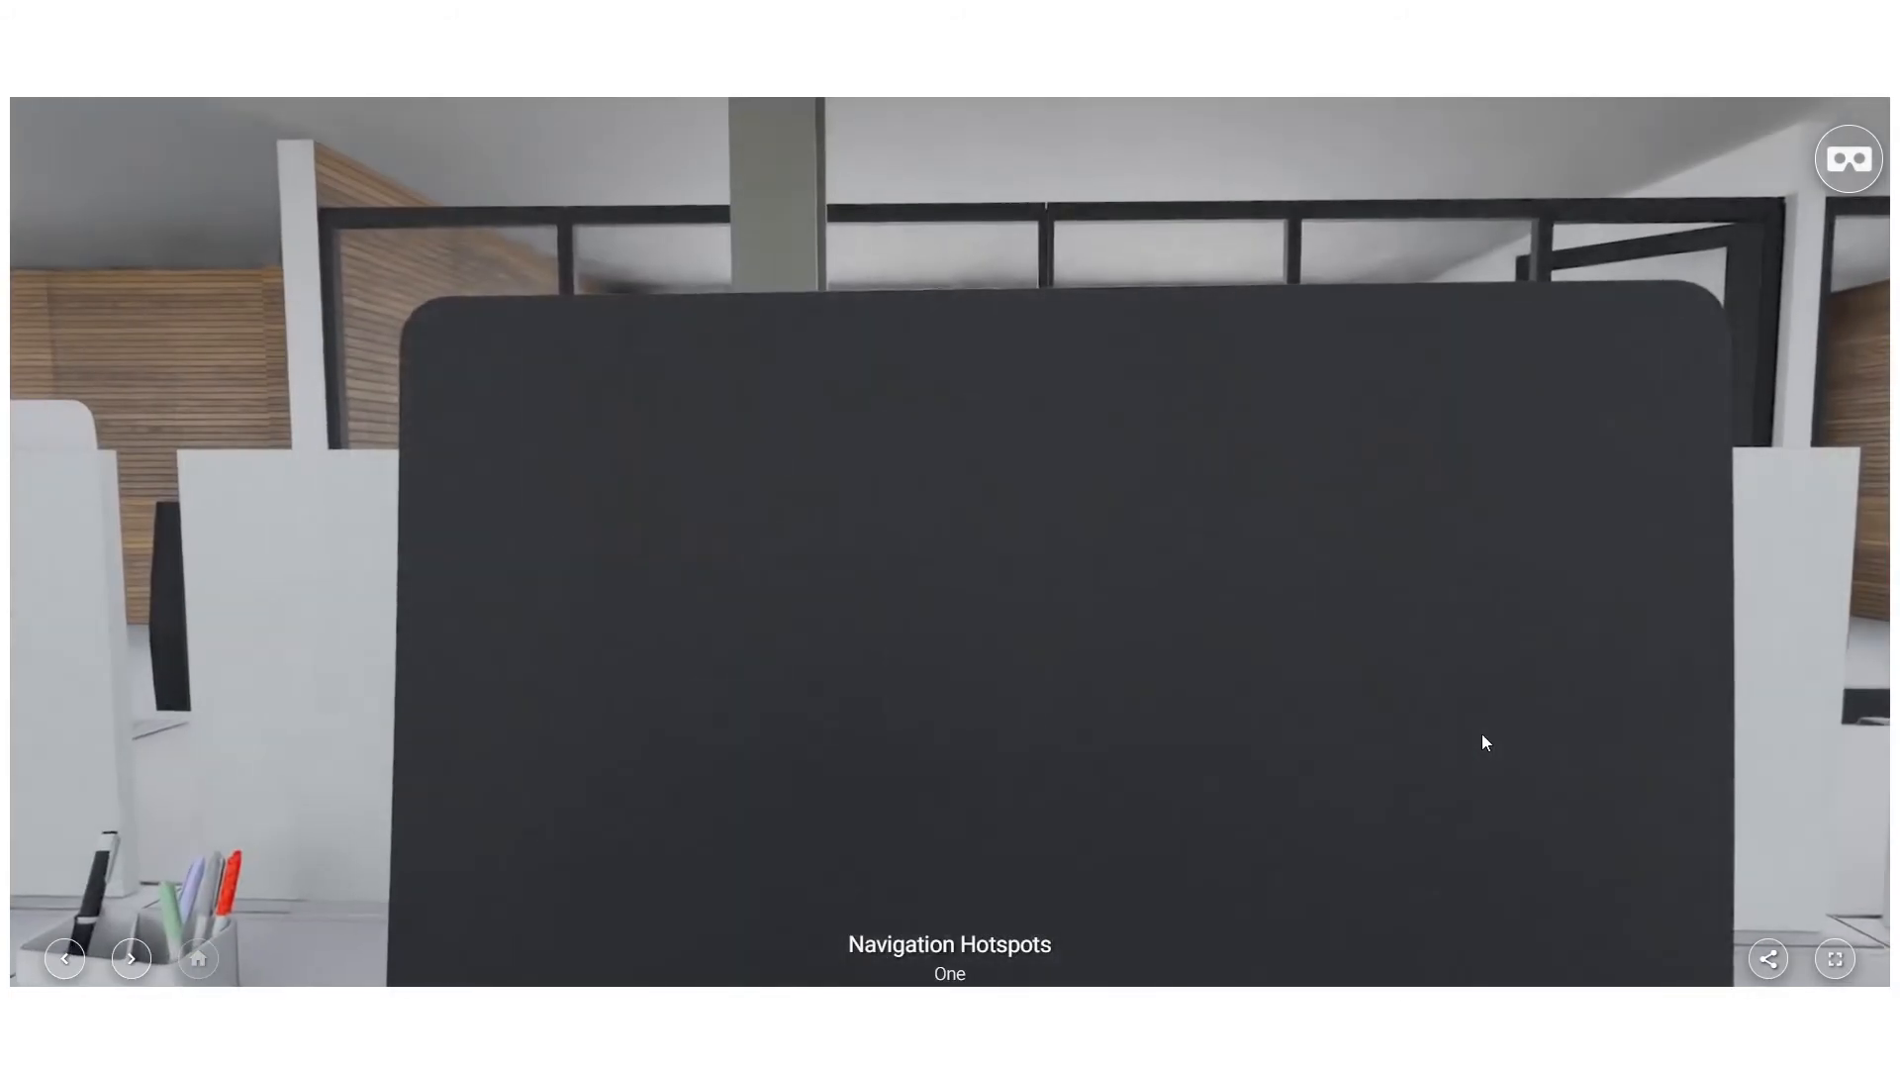
- Look around scene Two in the preview, go on to scene Three and check its hotspot to Four
left_click_drag(1482, 734, 1036, 241)
left_click_drag(1327, 461, 1245, 264)
mouse_move(1548, 464)
left_mouse_down()
mouse_move(1138, 778)
mouse_move(1376, 566)
mouse_move(1452, 467)
mouse_move(1006, 685)
mouse_move(1634, 461)
left_mouse_up()
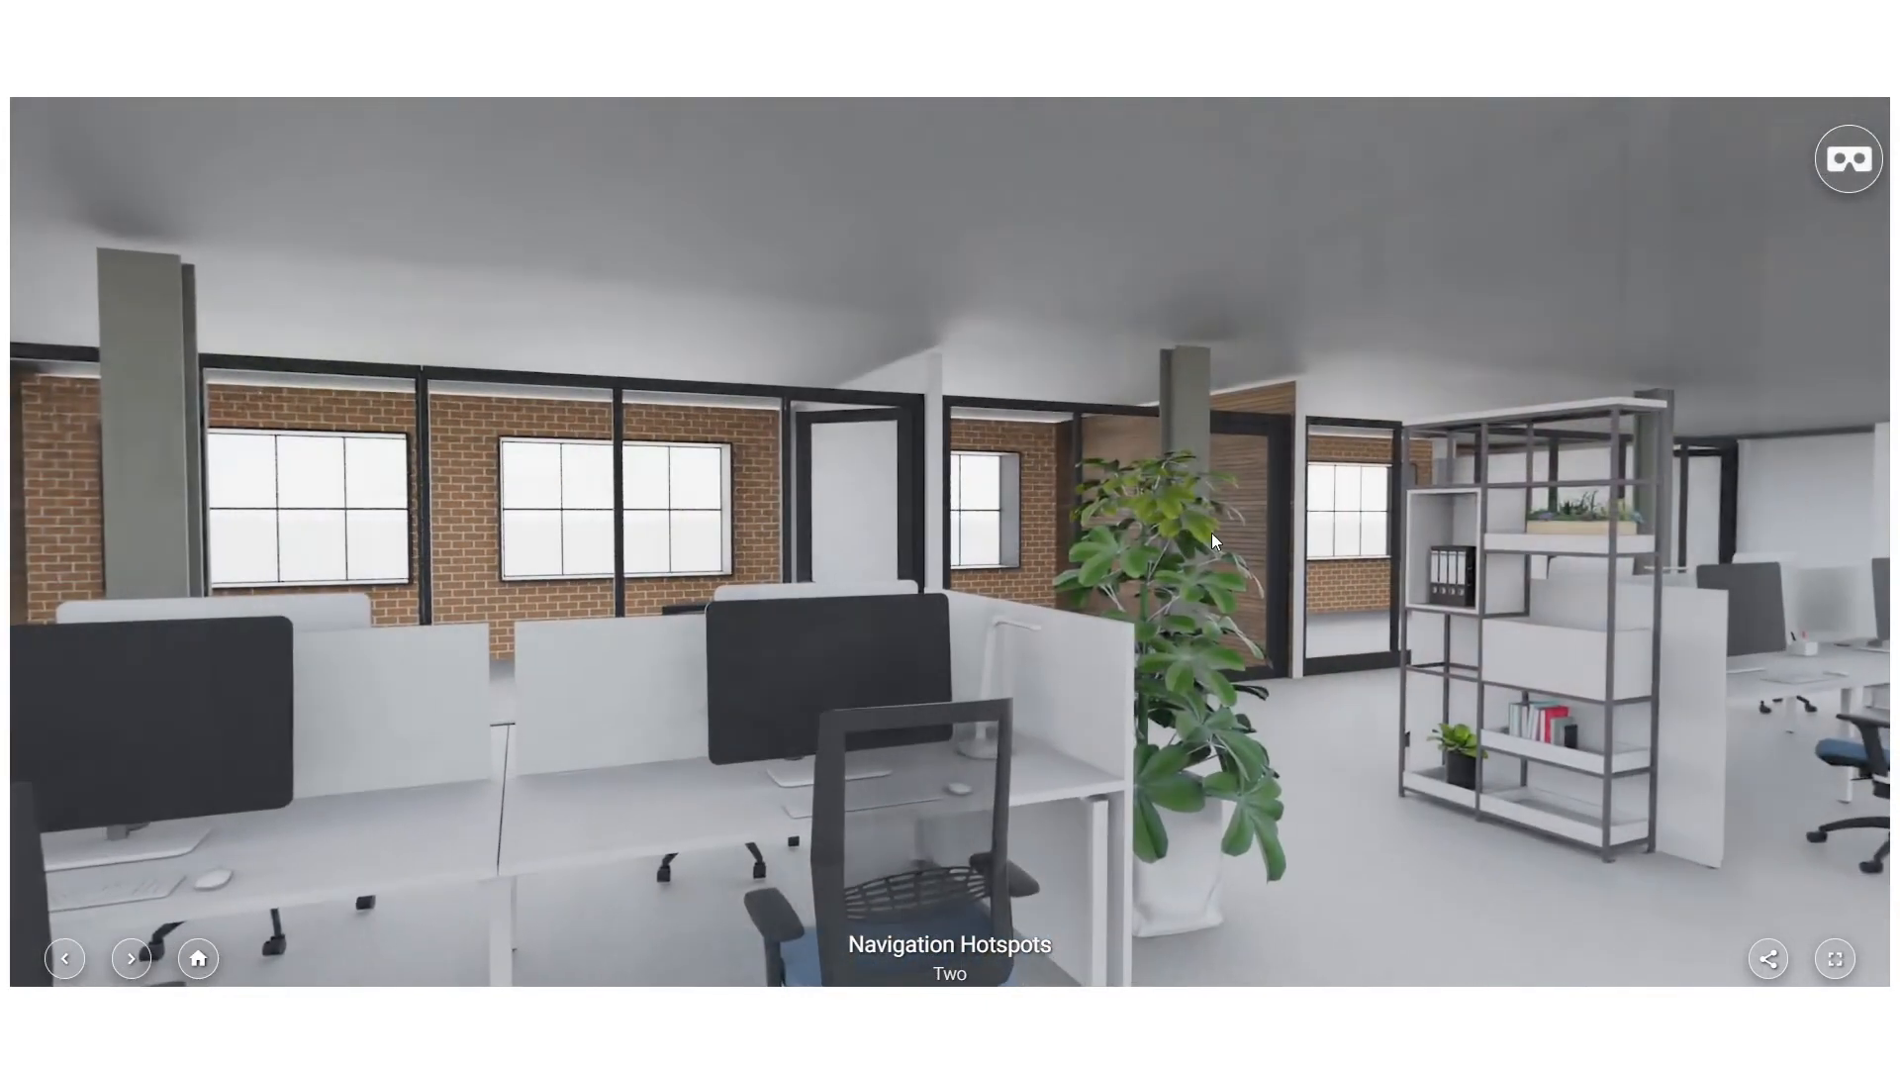
left_click_drag(1390, 567, 958, 490)
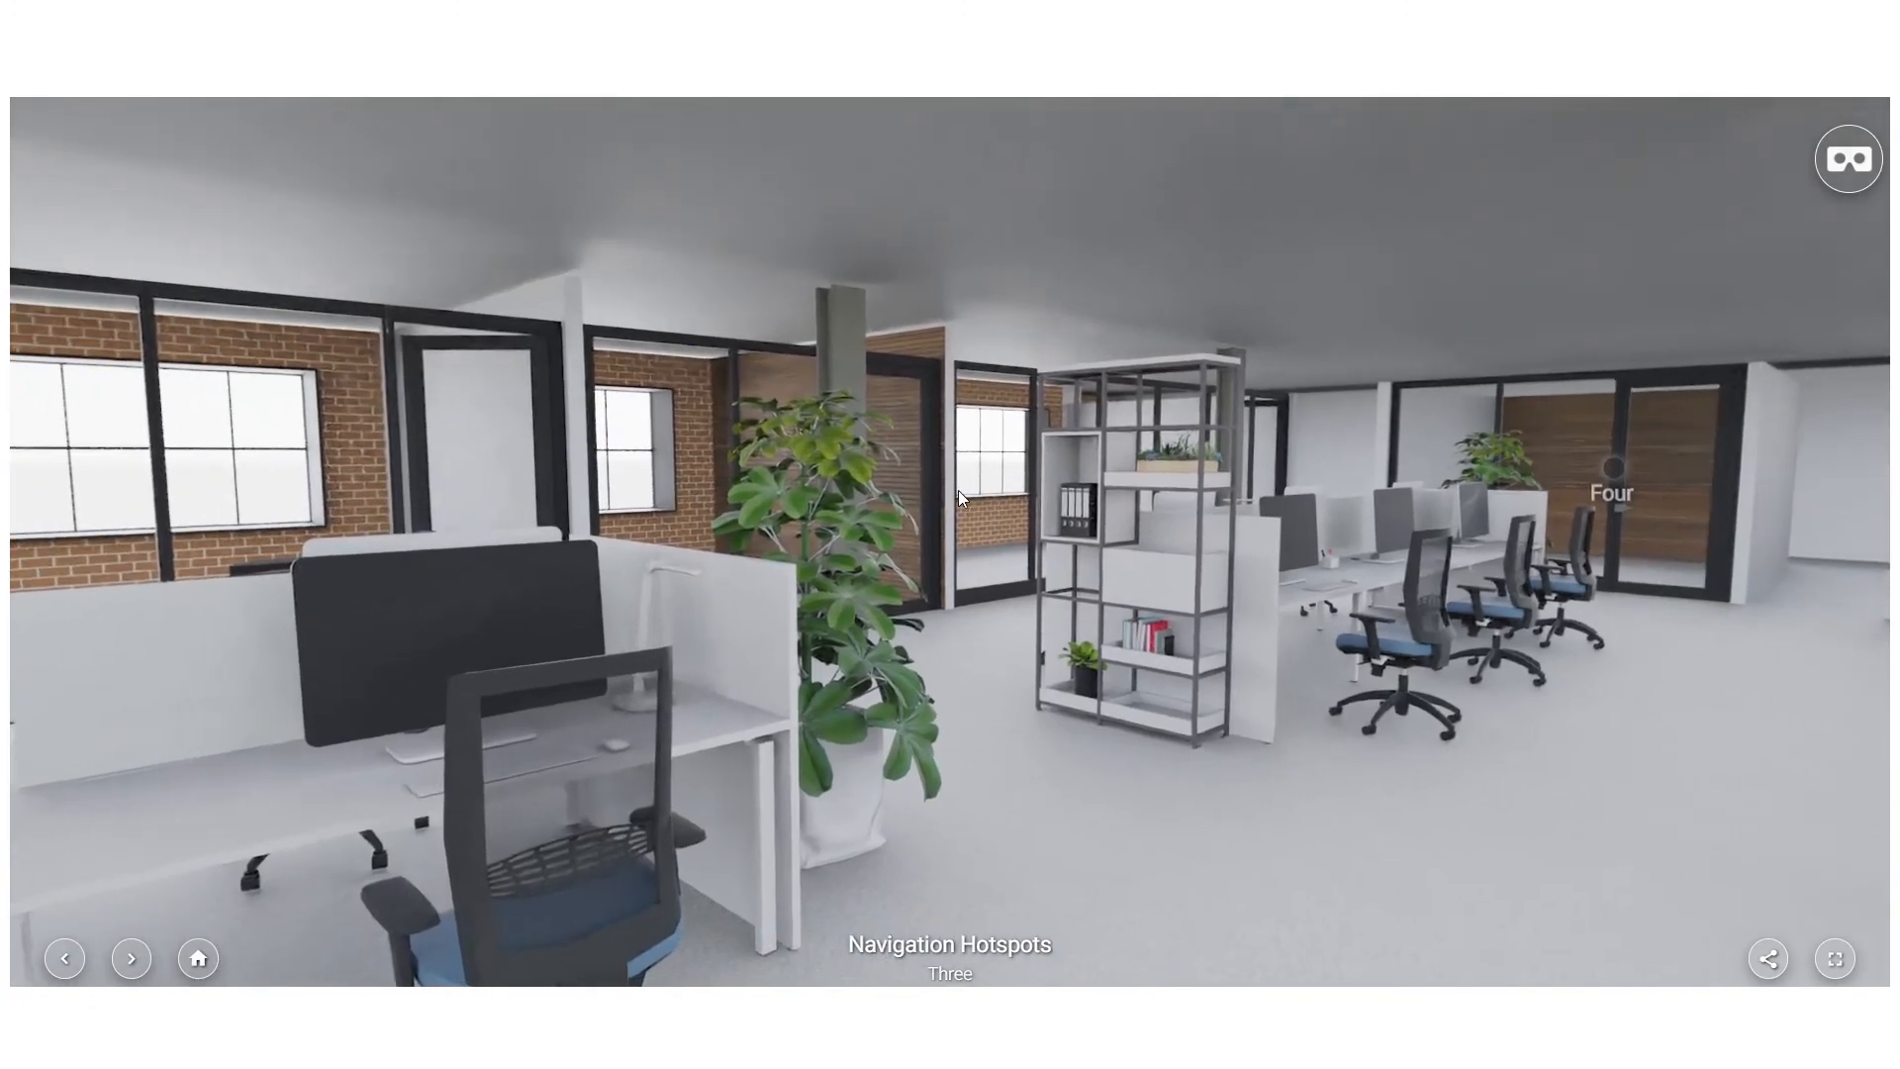
left_click_drag(1293, 558, 1035, 560)
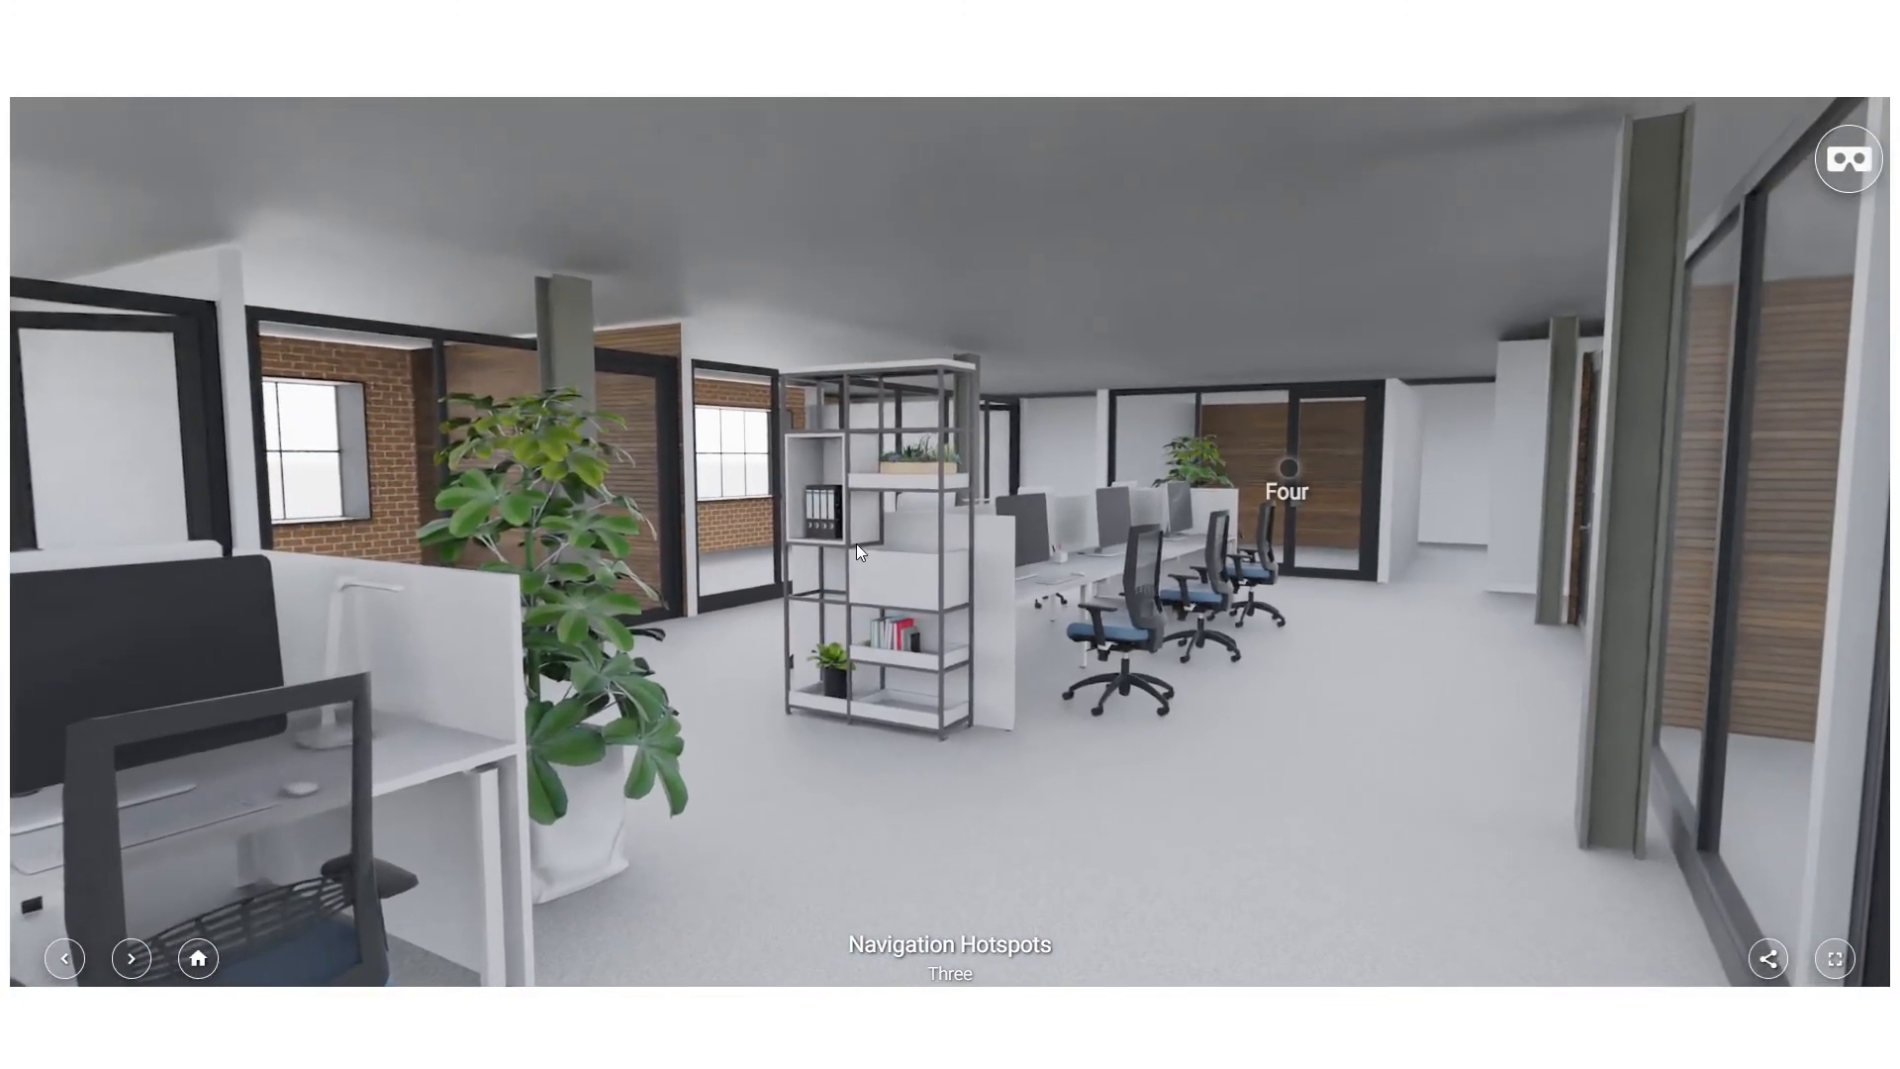